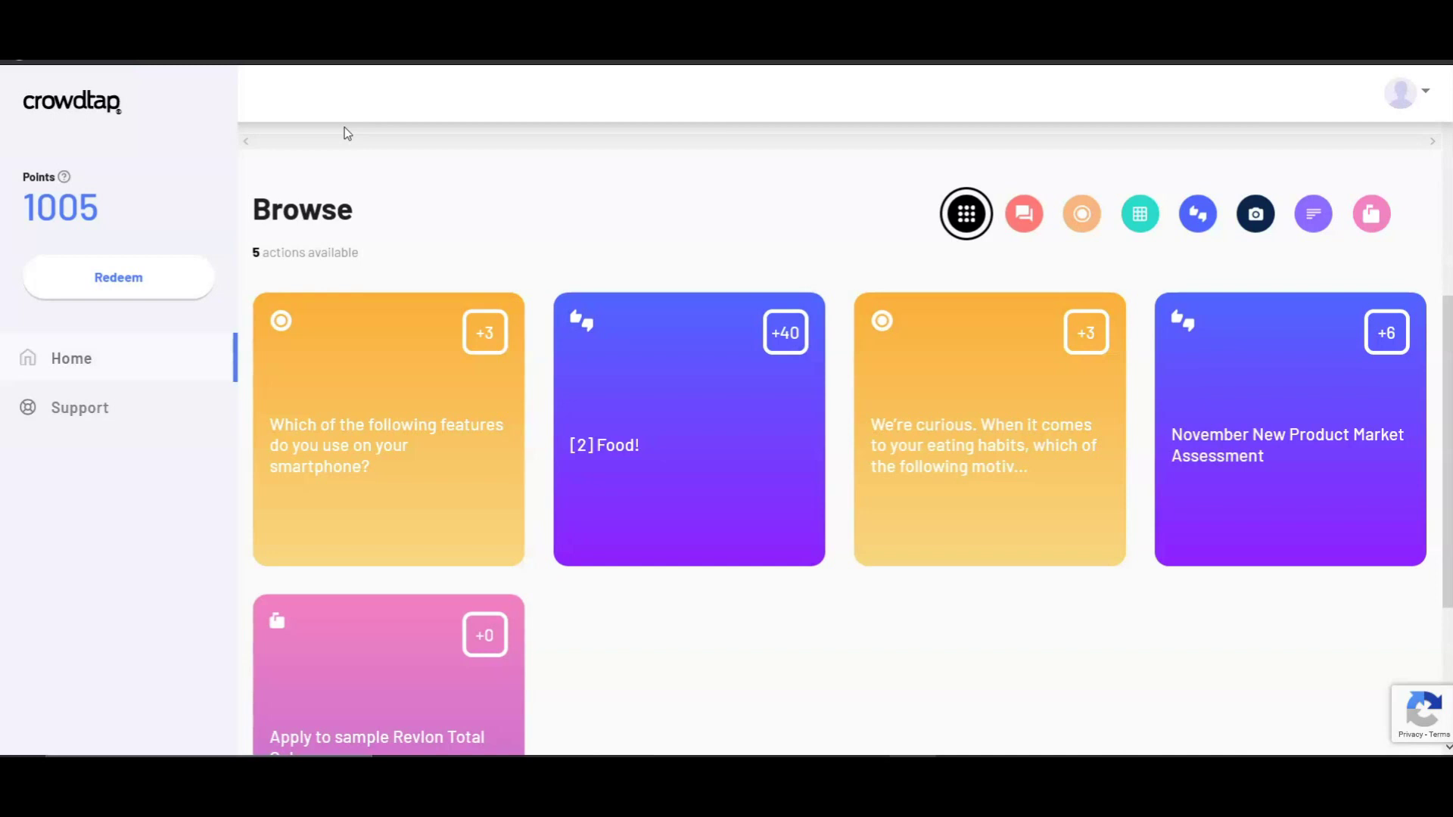
click(422, 172)
click(485, 180)
click(633, 210)
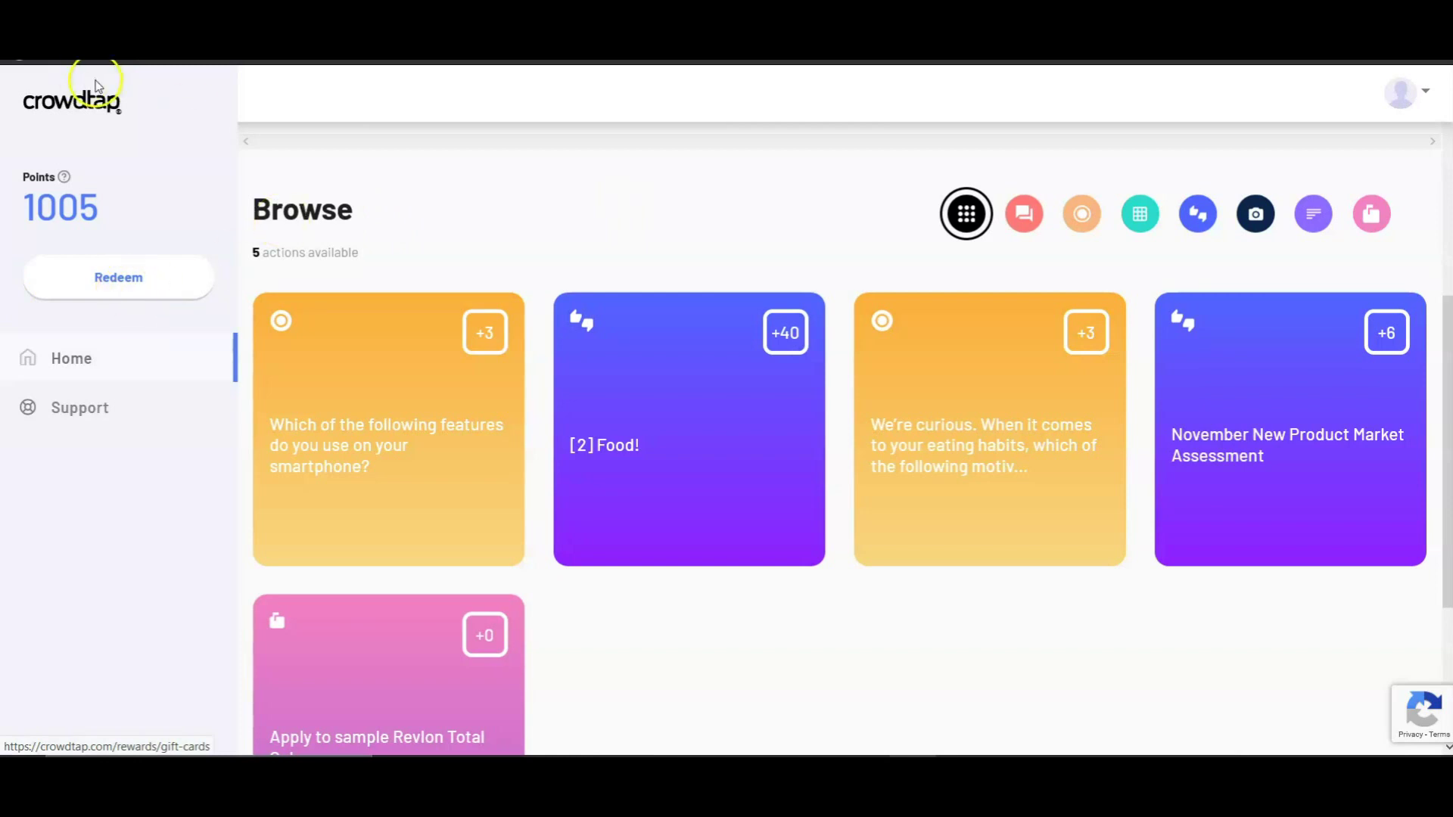
- Open the gift card rewards and examine which brands are offered and how many points each card costs
click(161, 289)
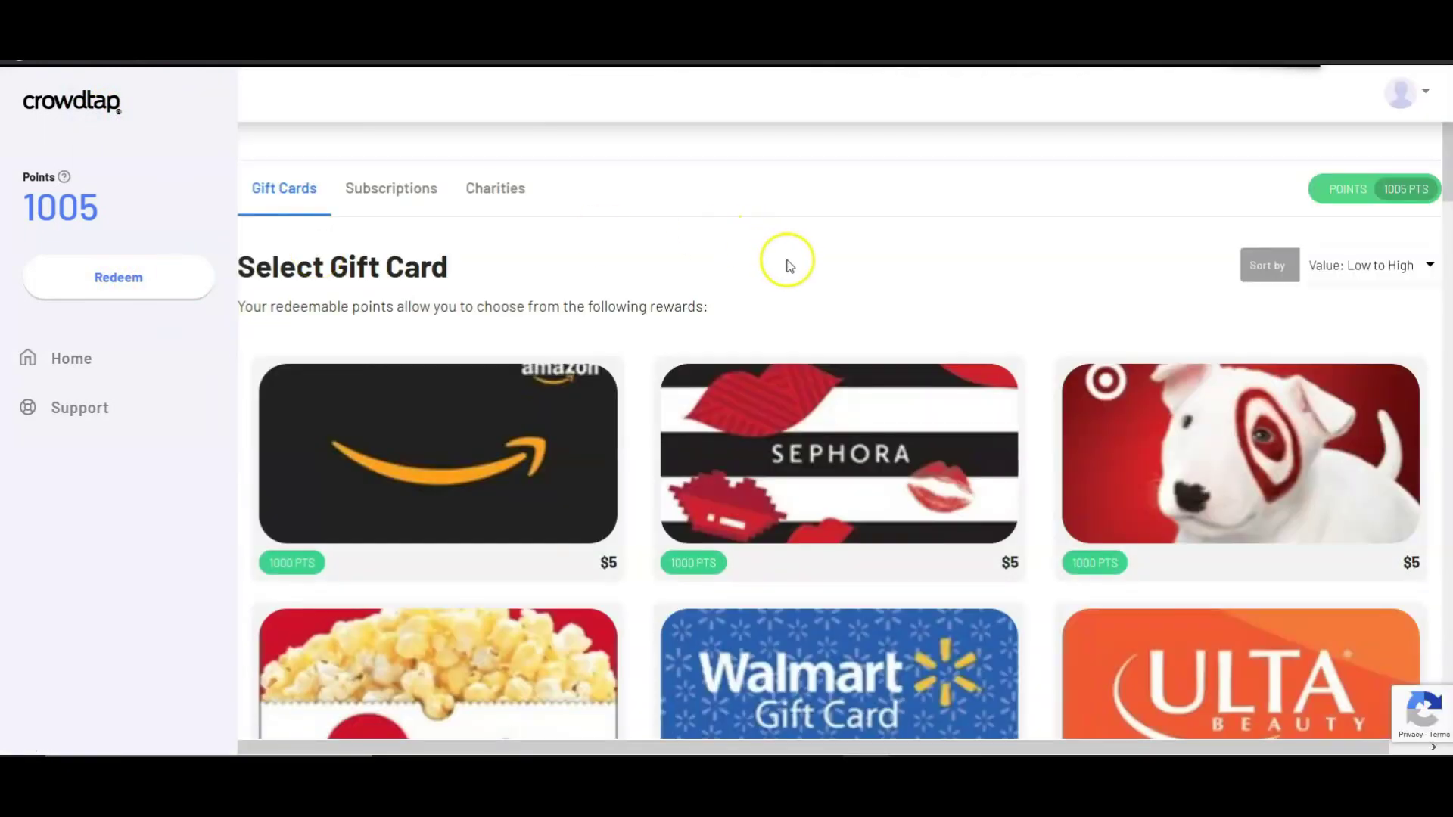
scroll(756, 257, down, 1)
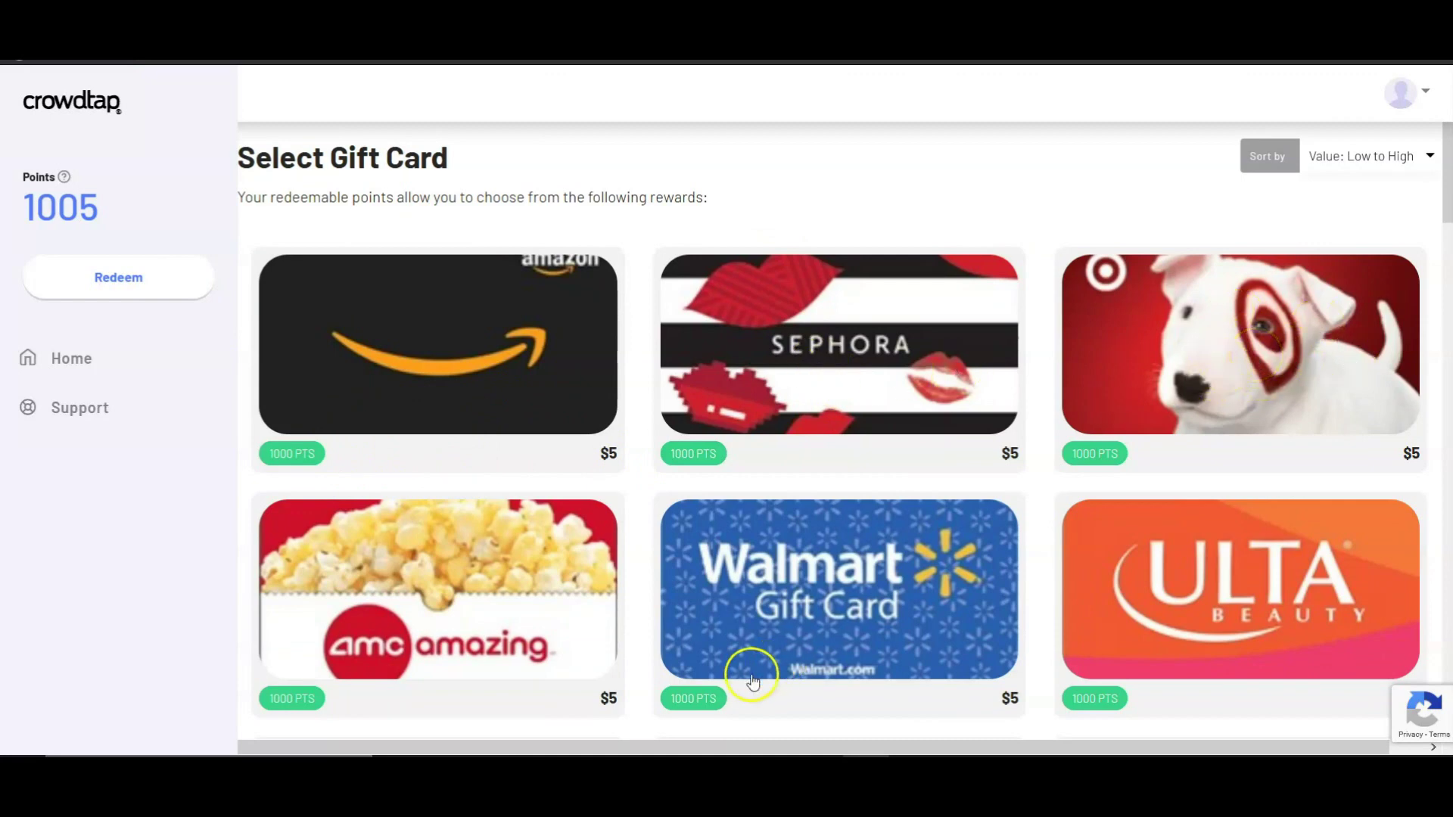
scroll(867, 595, down, 3)
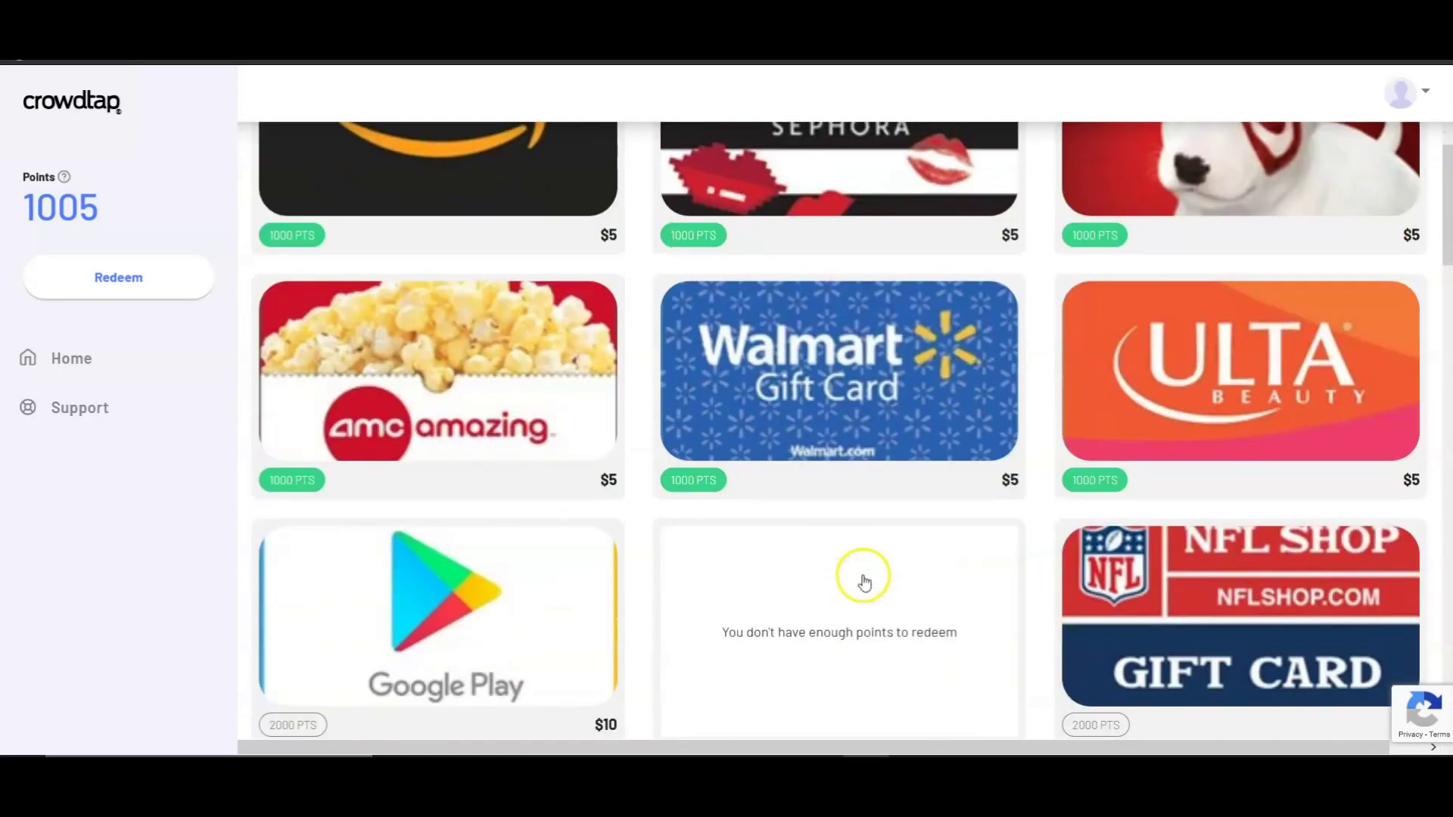
scroll(860, 575, up, 5)
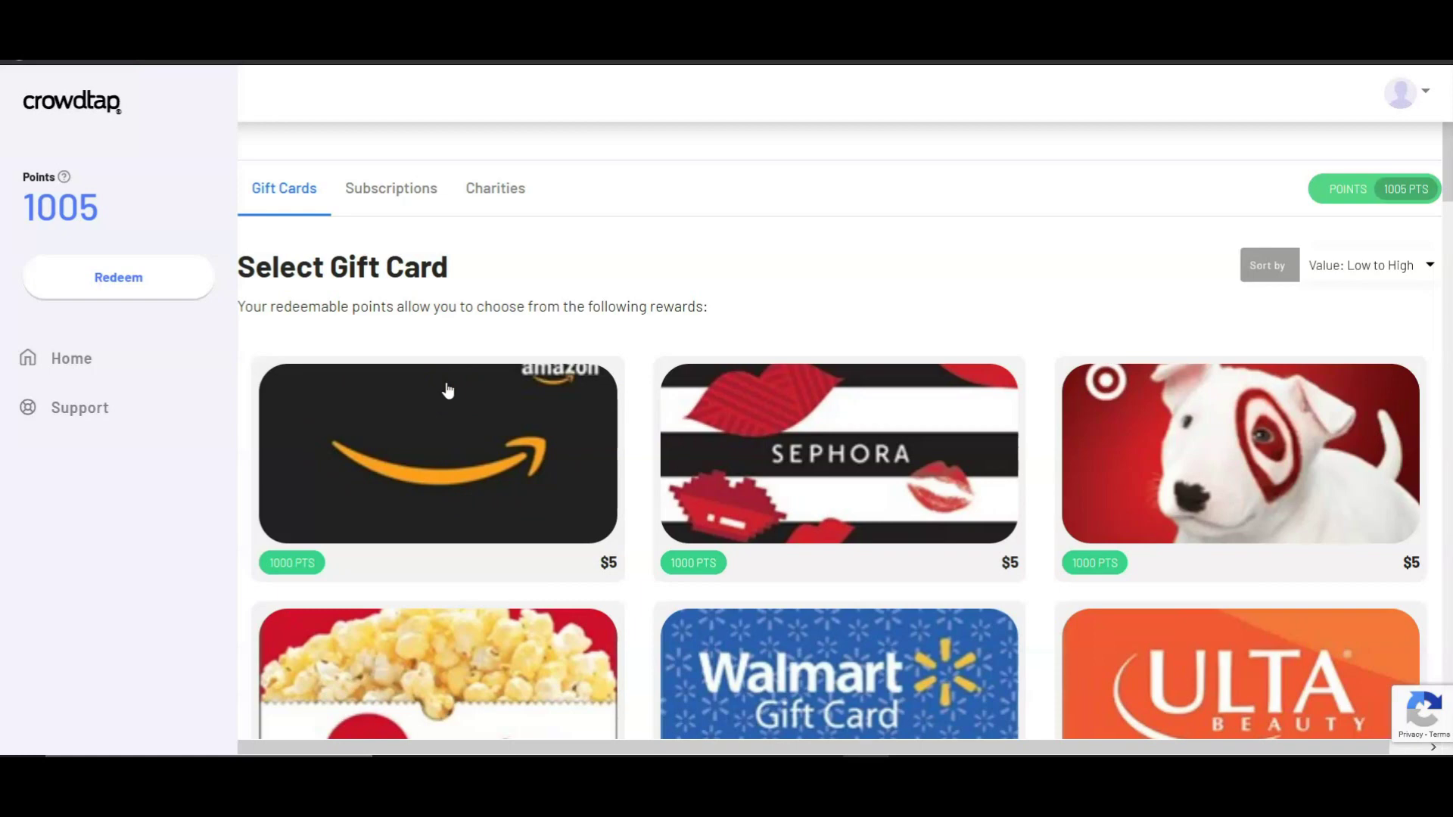
scroll(1286, 439, down, 4)
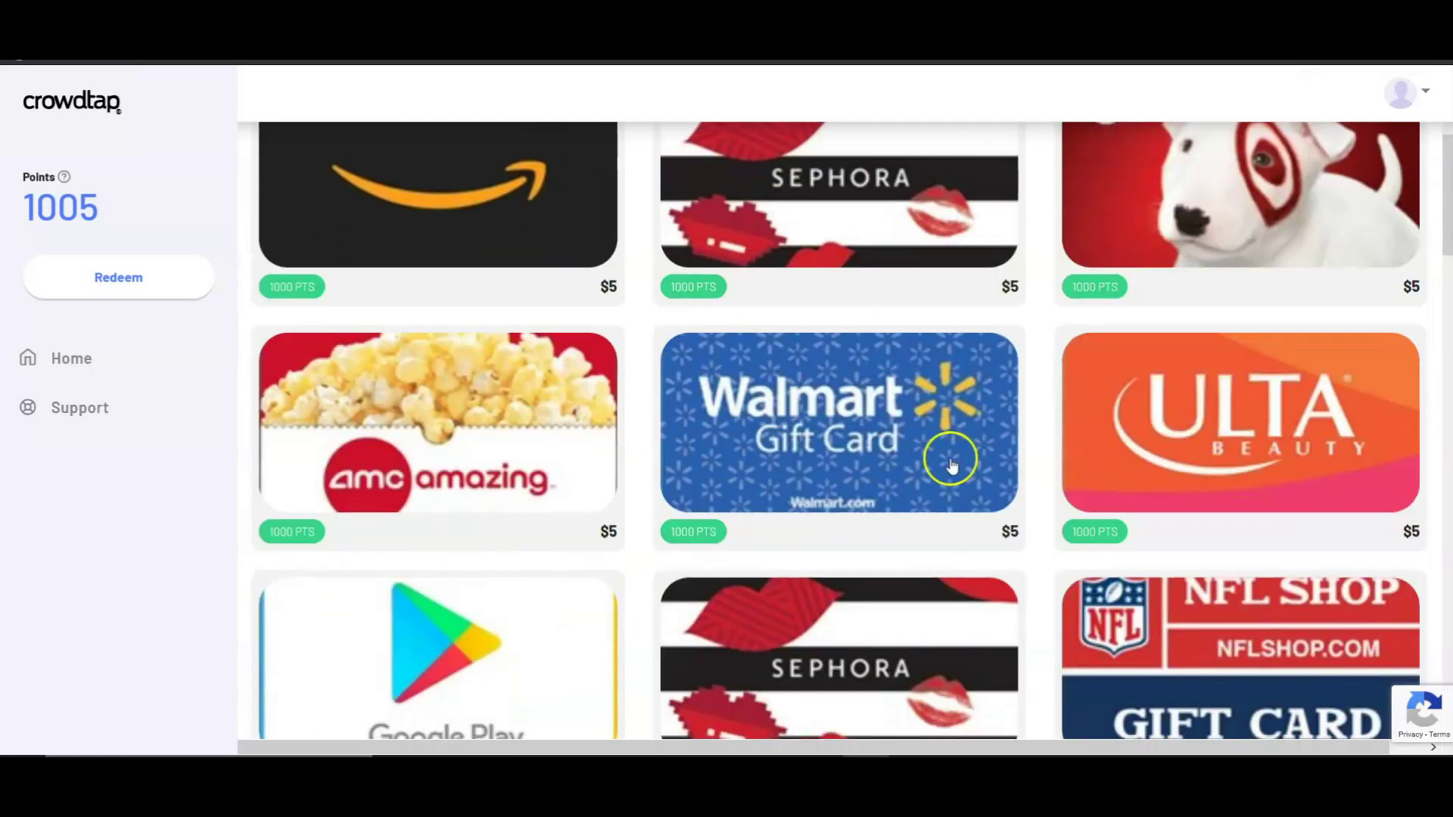
scroll(867, 535, down, 1)
scroll(868, 536, down, 2)
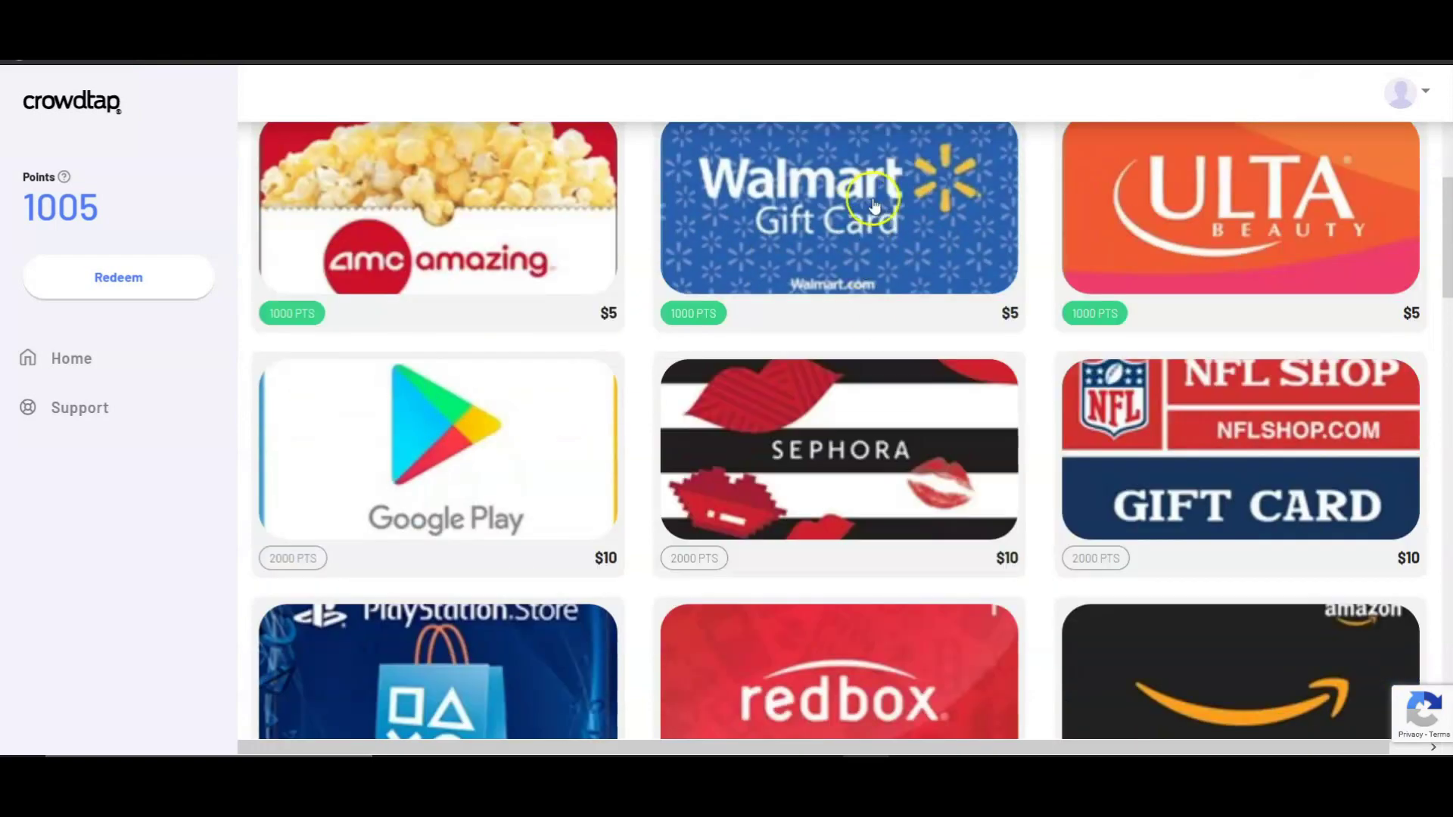
scroll(869, 421, down, 3)
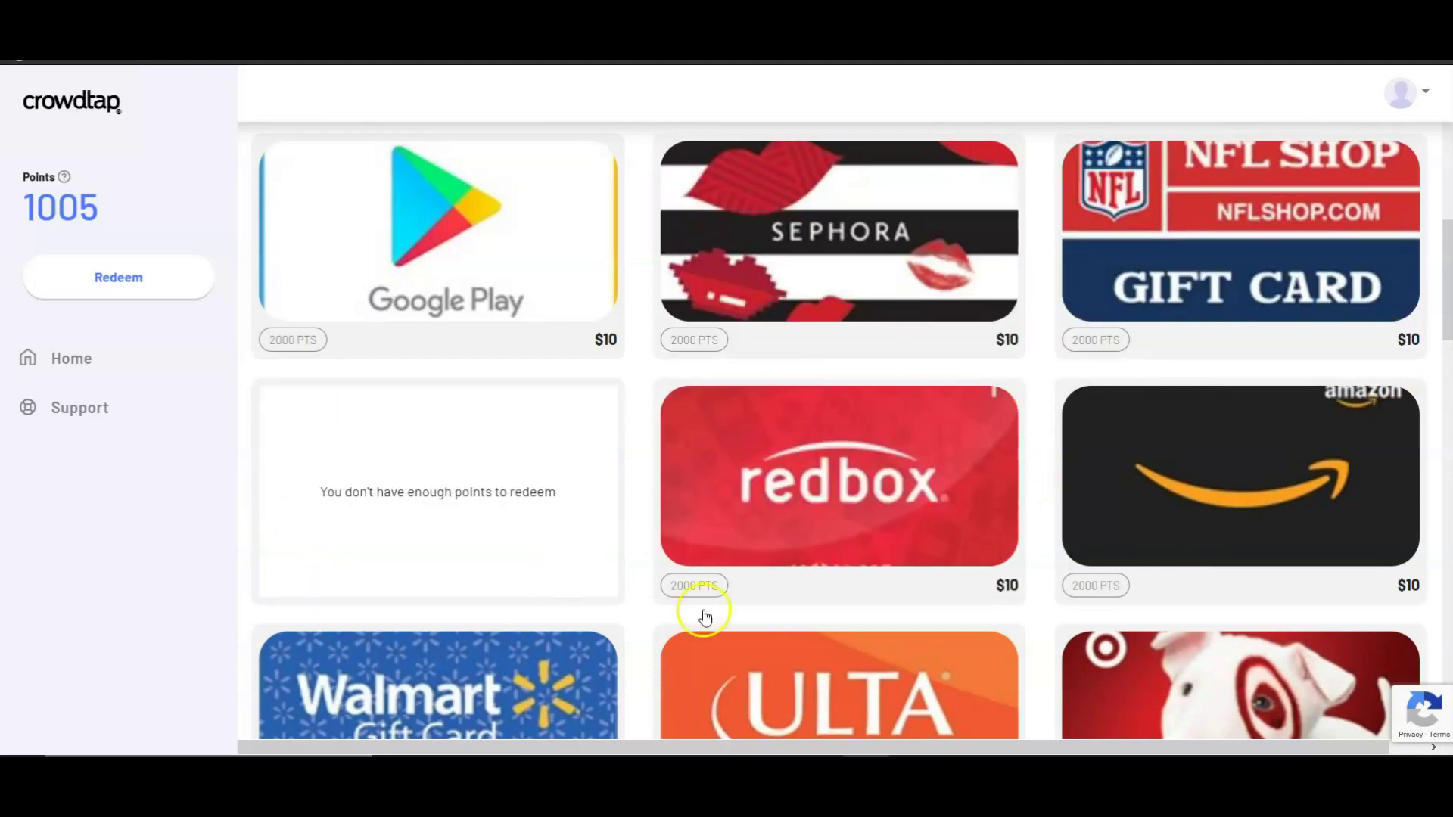
scroll(811, 623, down, 4)
scroll(818, 623, down, 2)
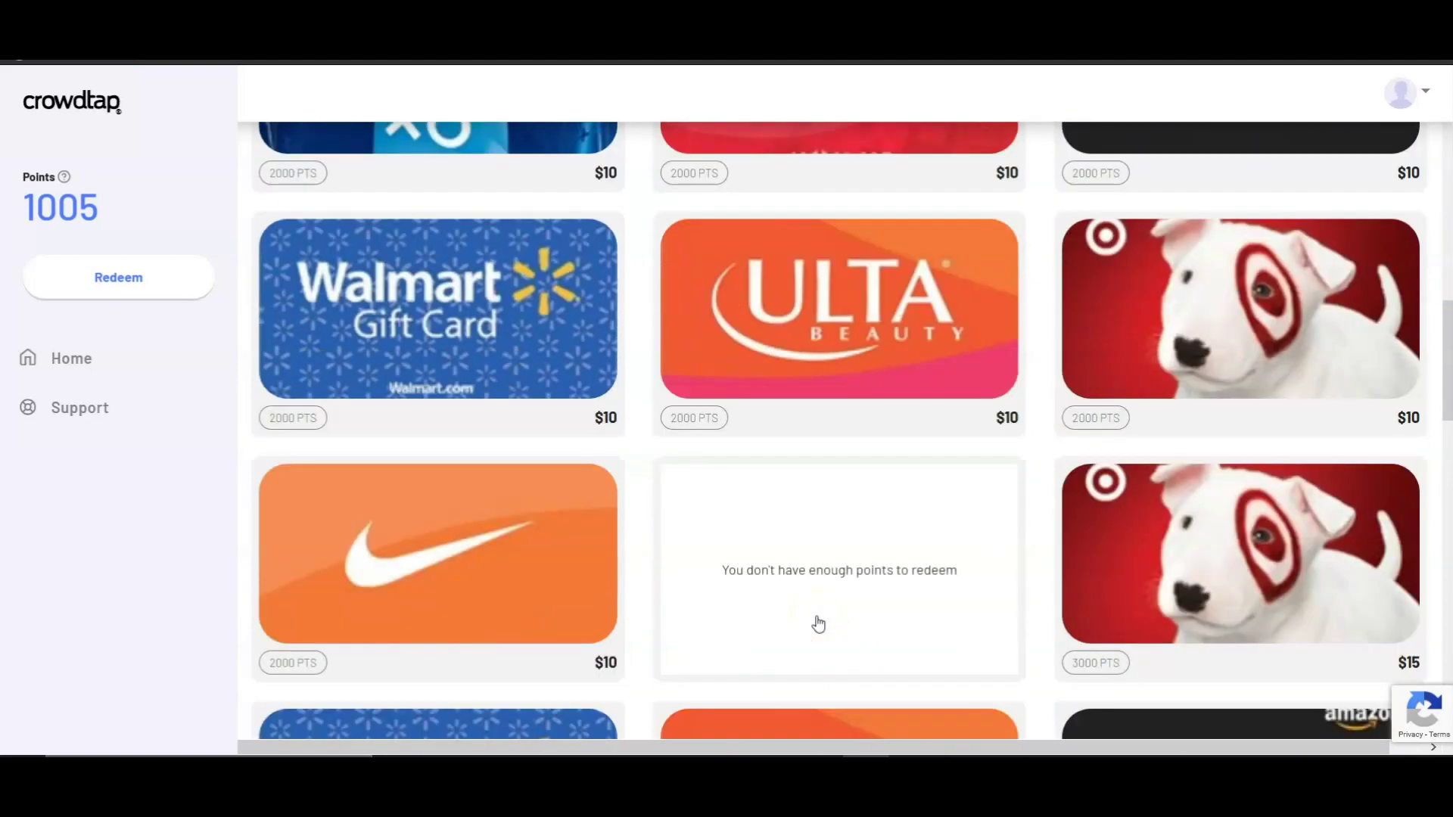
scroll(818, 623, up, 10)
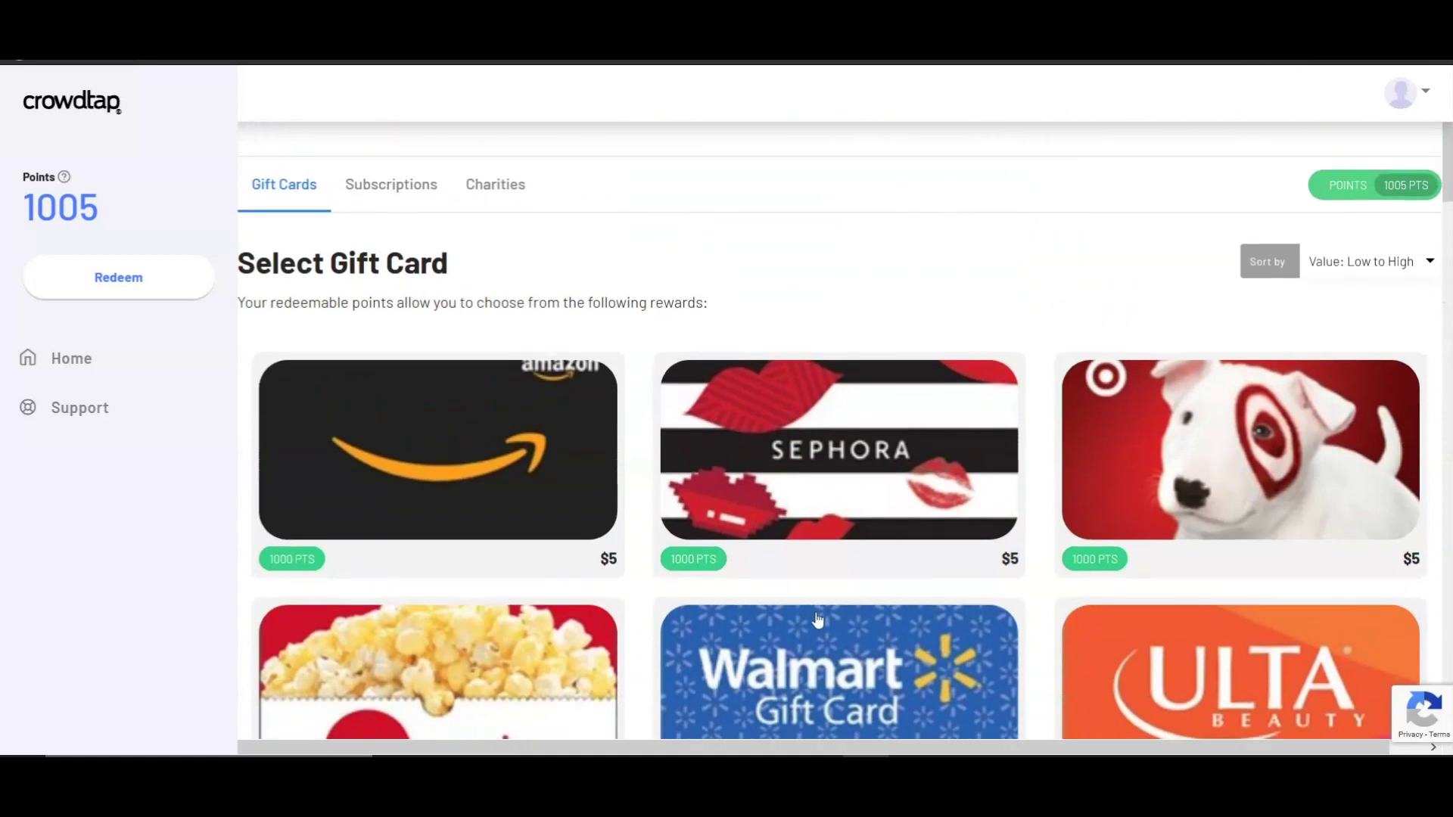
scroll(625, 285, down, 1)
- Return to the home page and review the available actions and the points each one offers
click(65, 360)
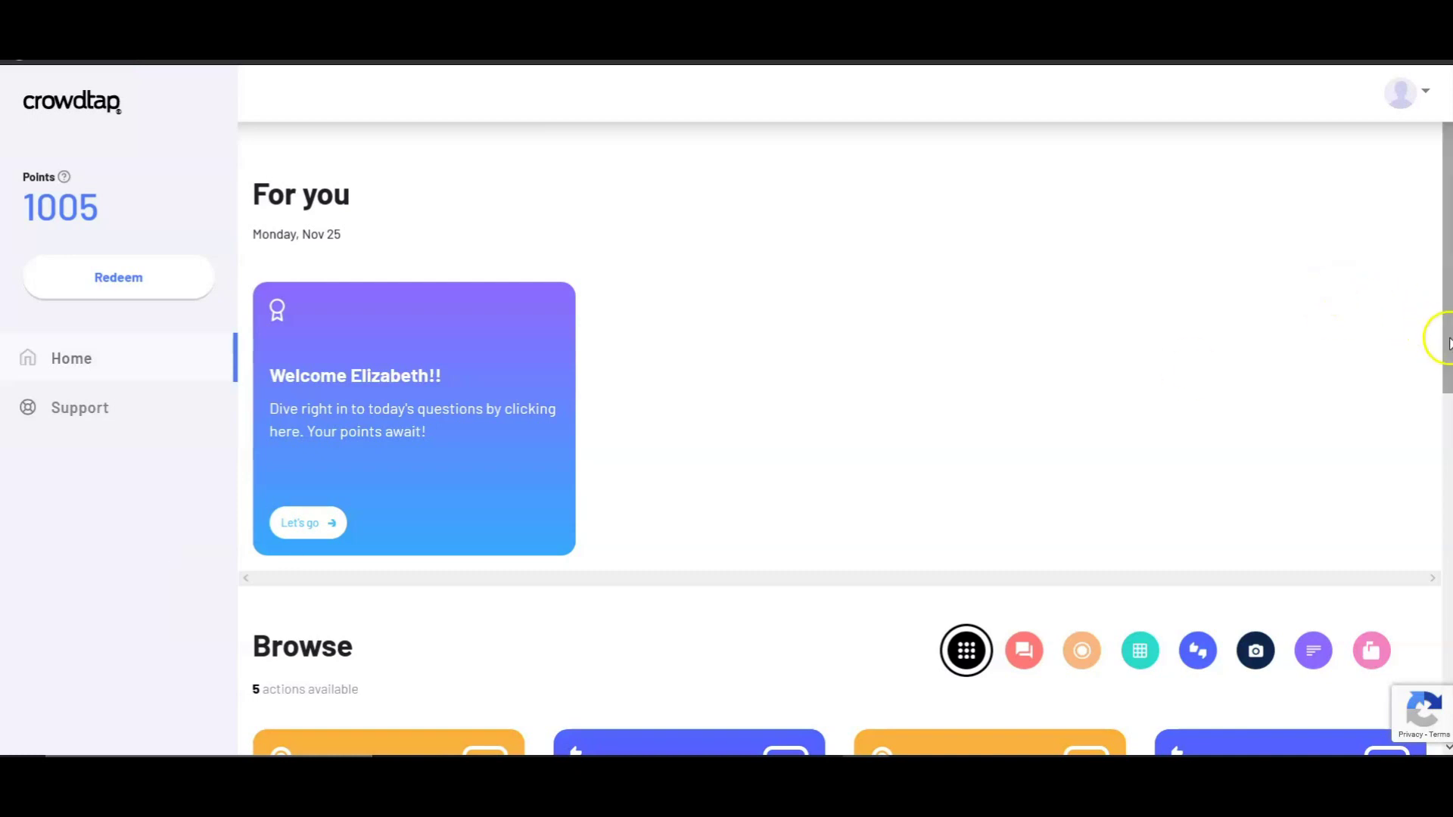
drag(1446, 355, 1446, 533)
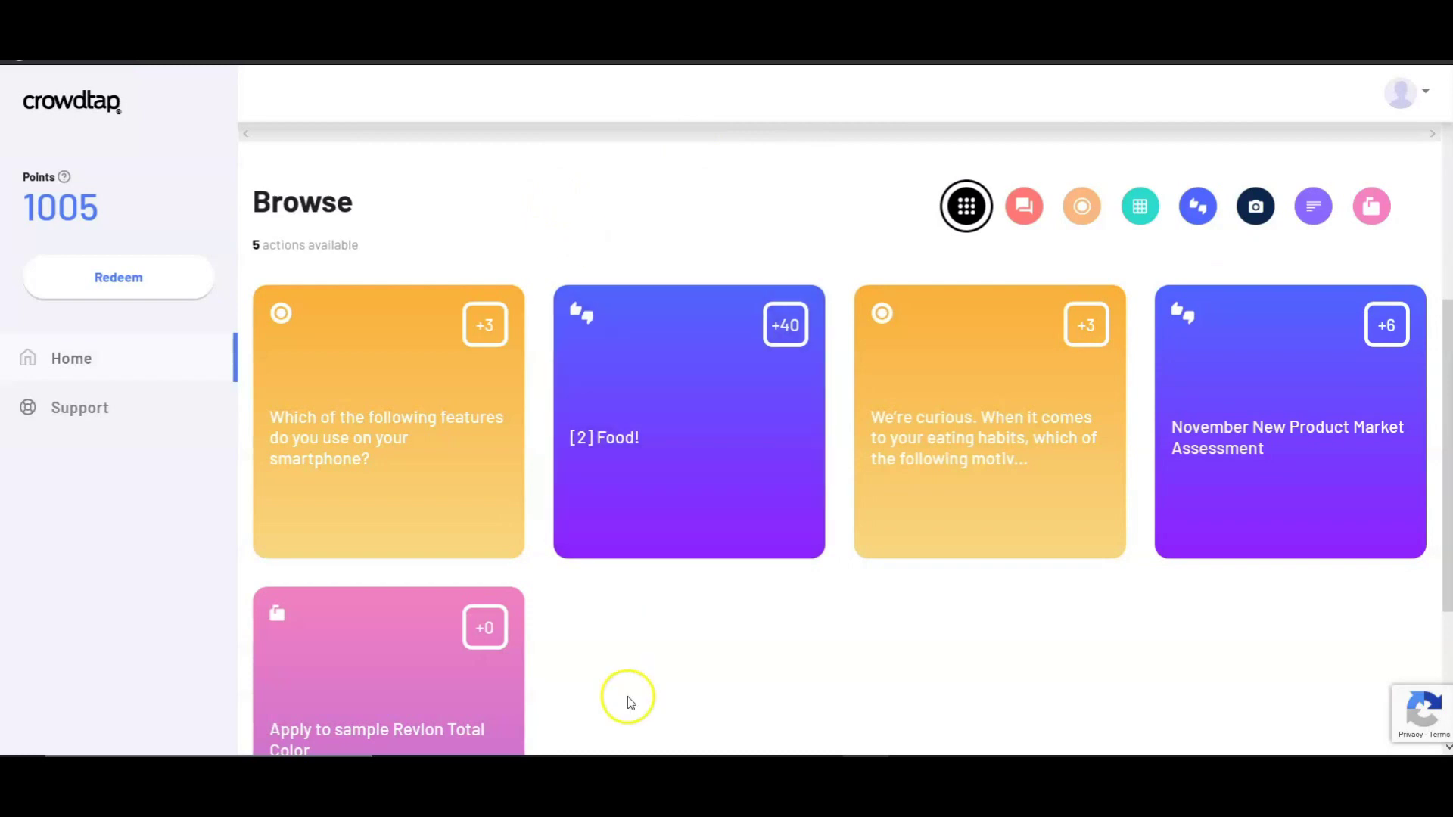
scroll(824, 635, down, 3)
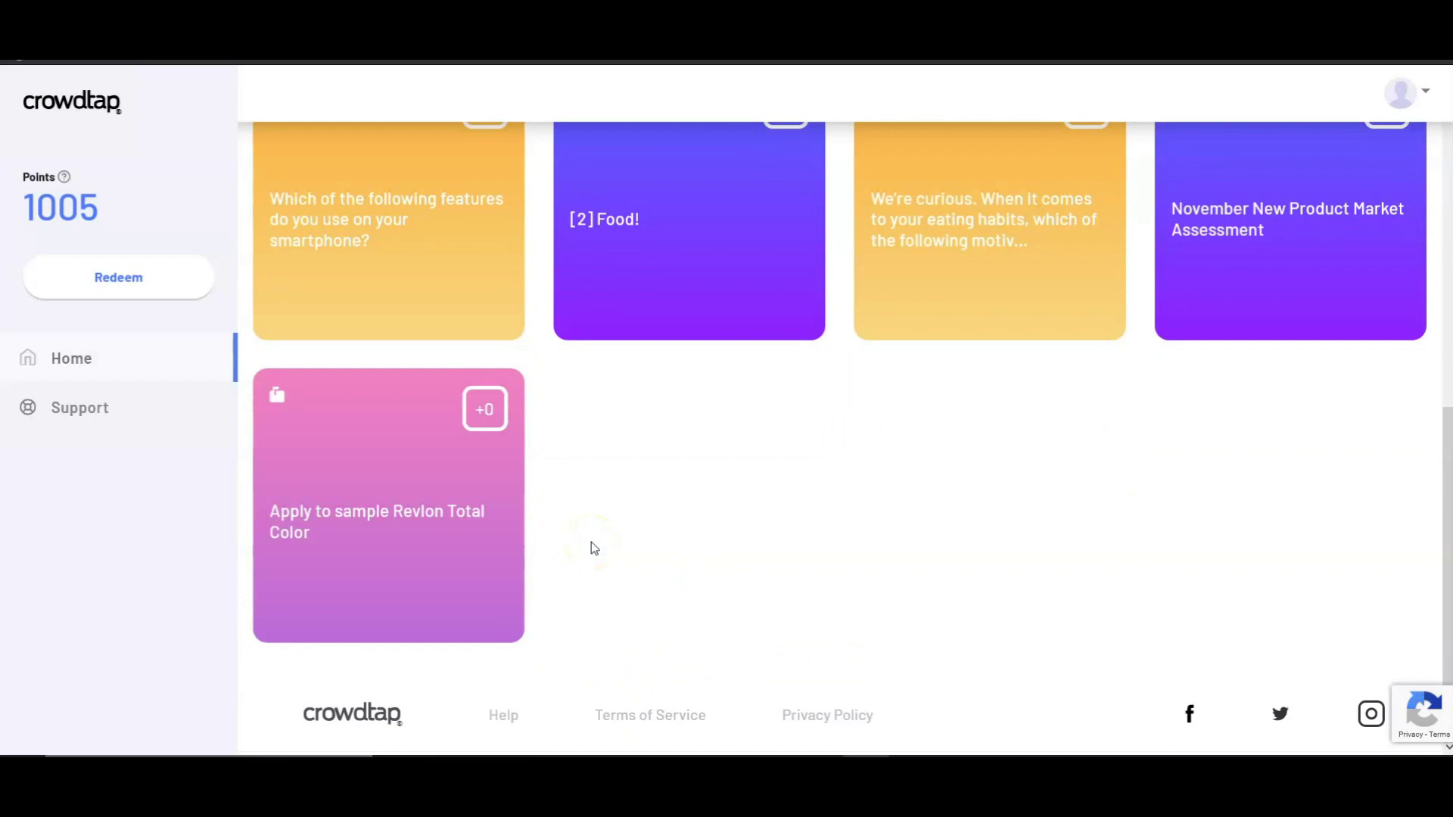
scroll(715, 550, up, 4)
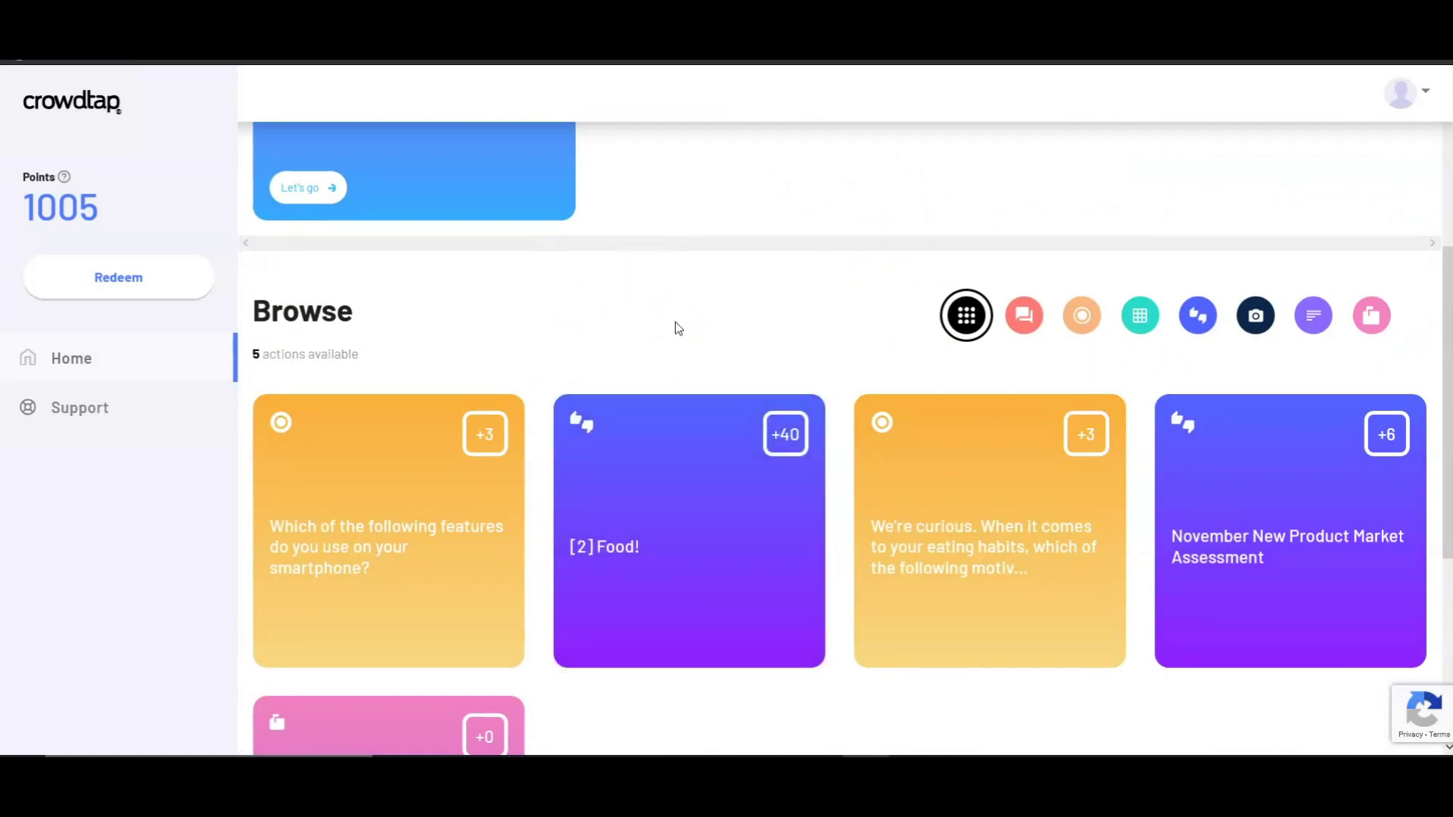
- Answer the smartphone features question with "Do Not Disturb" settings and Custom wallpaper/screensavers, and submit it
click(383, 525)
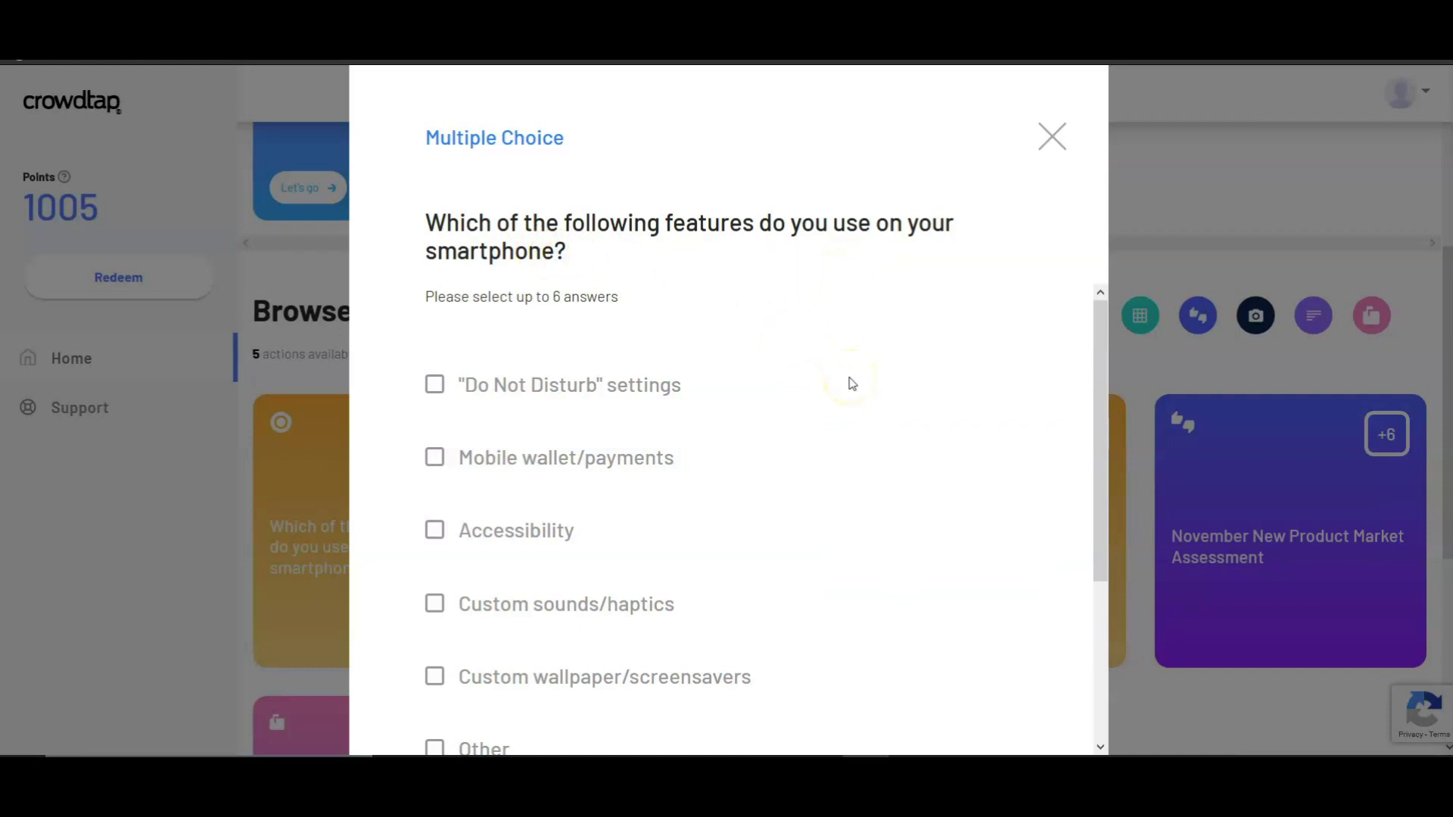
scroll(851, 384, down, 2)
scroll(875, 386, up, 2)
click(598, 392)
scroll(765, 454, down, 4)
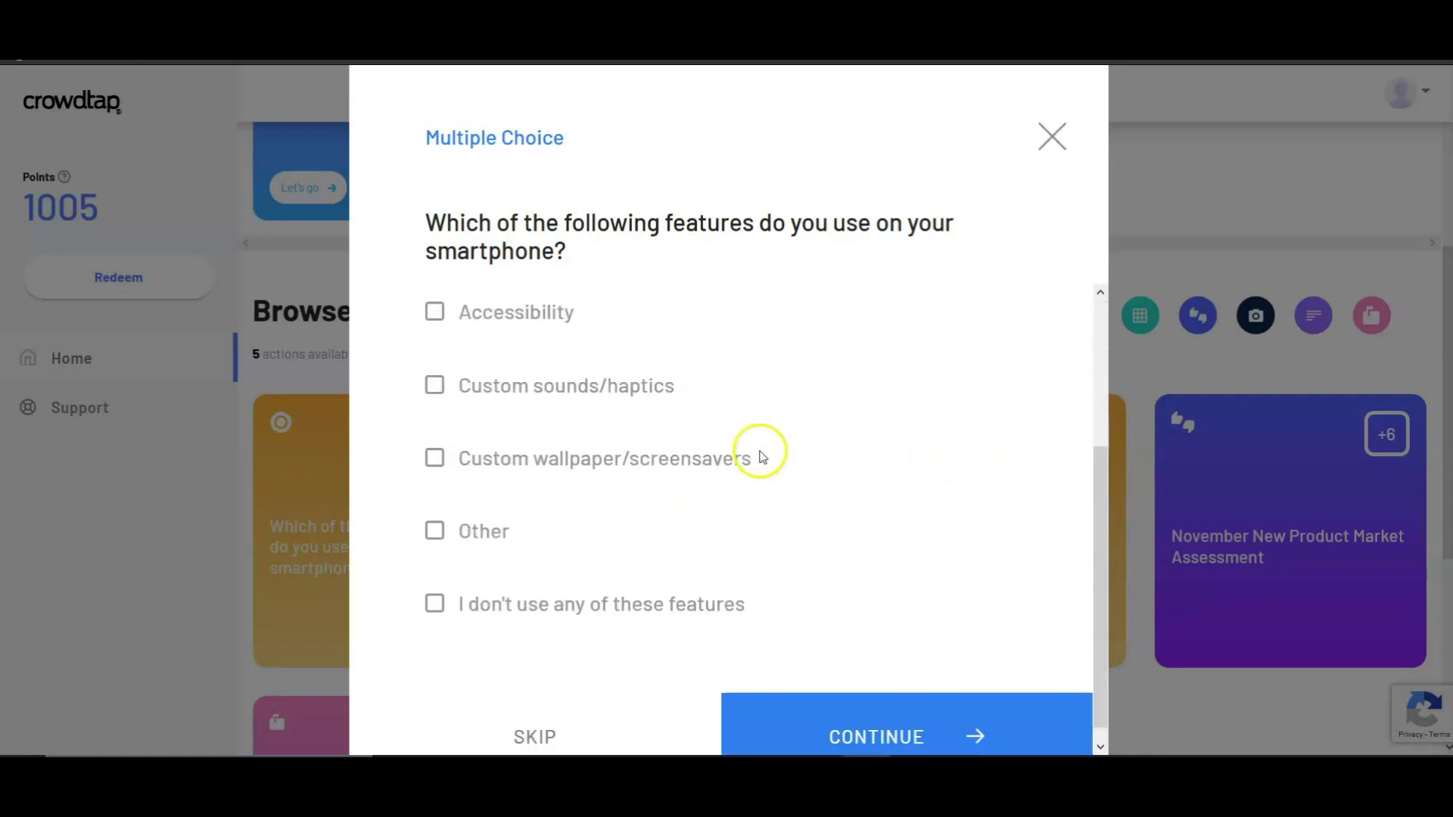
click(434, 458)
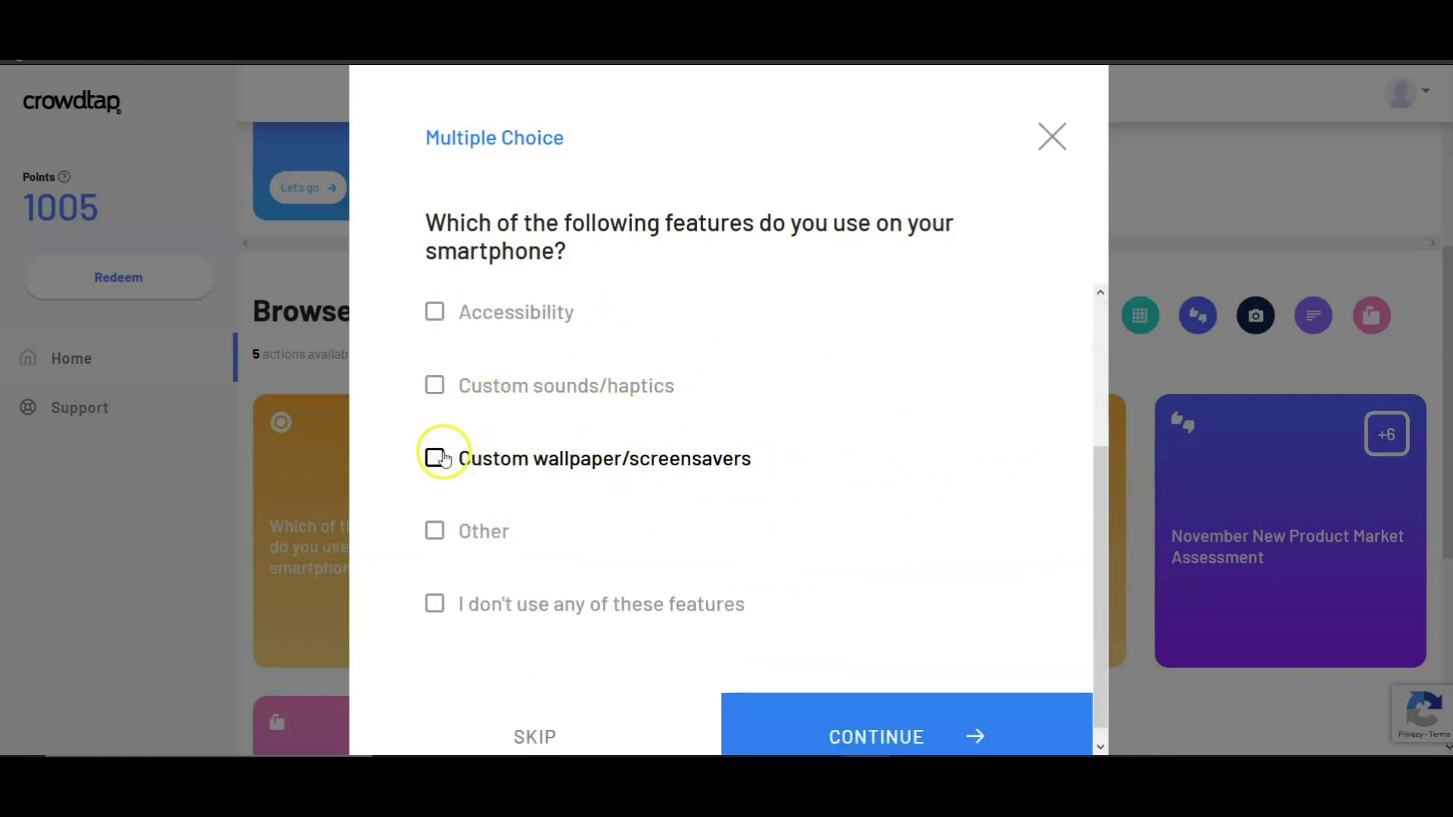
click(899, 730)
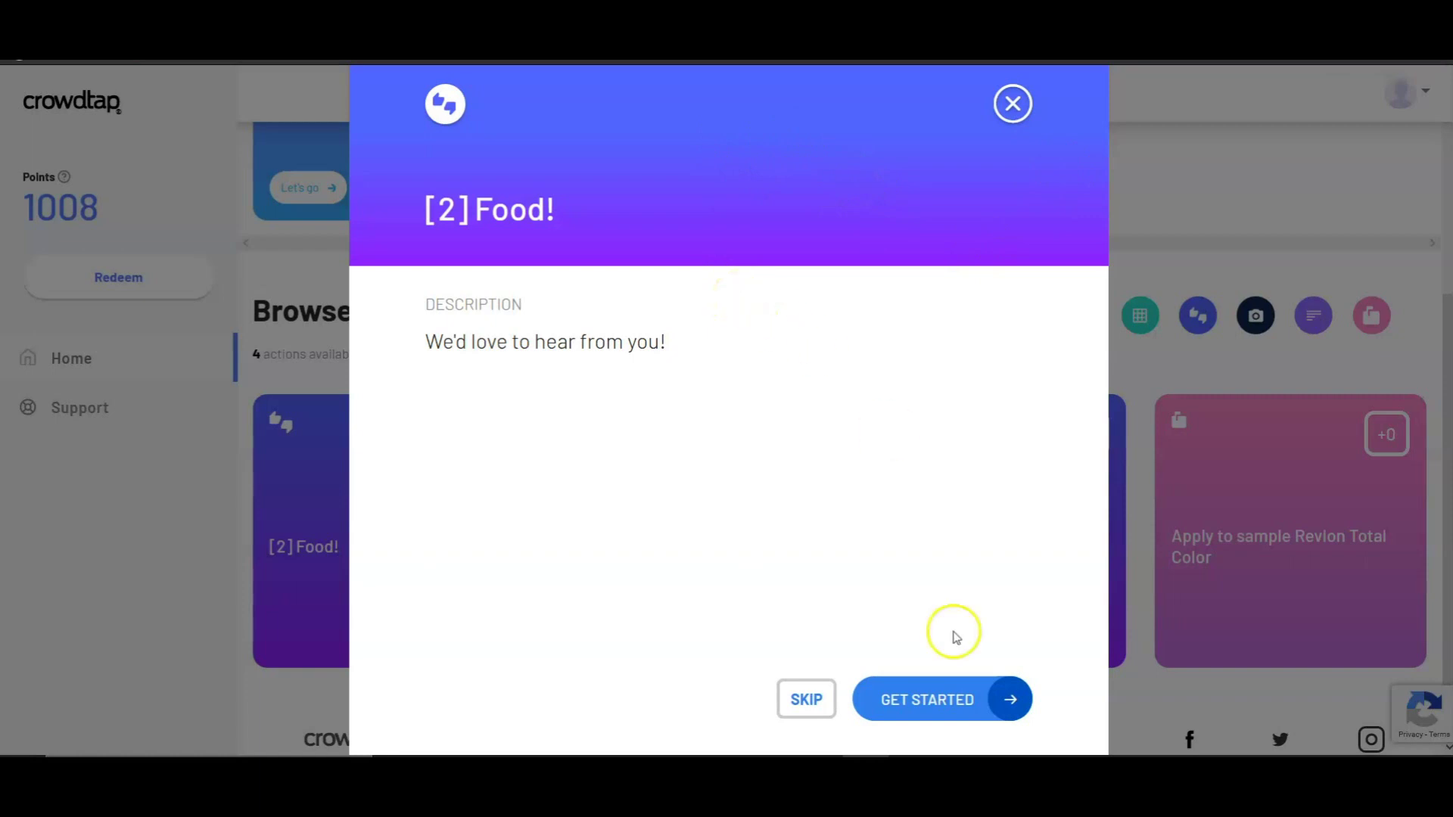
- Start the [2] Food! survey and answer "I've only ever heard the name before" about Allulose and "Has no impact on my decision" about purchasing
click(957, 702)
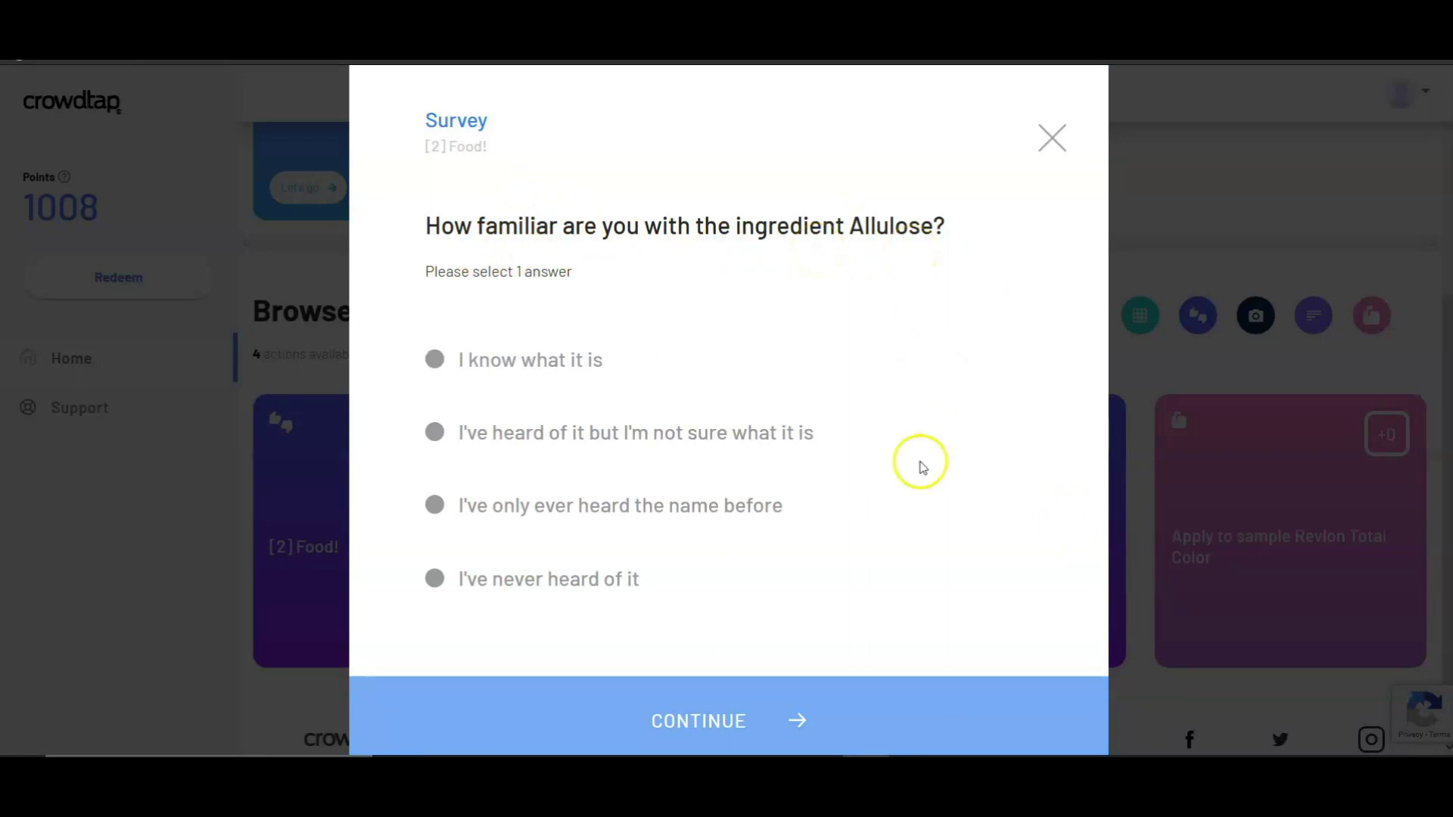
click(685, 514)
click(837, 724)
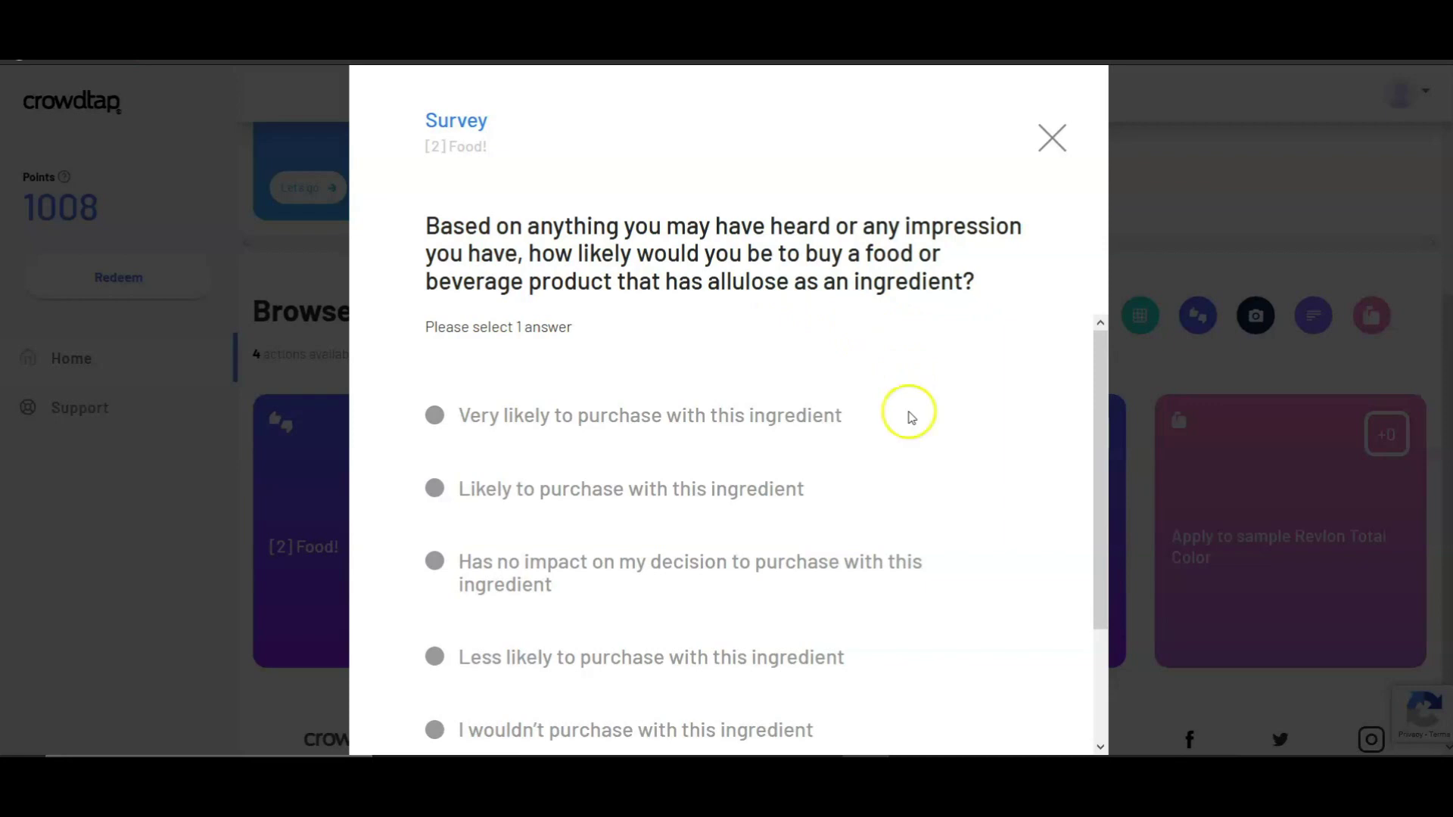
click(539, 560)
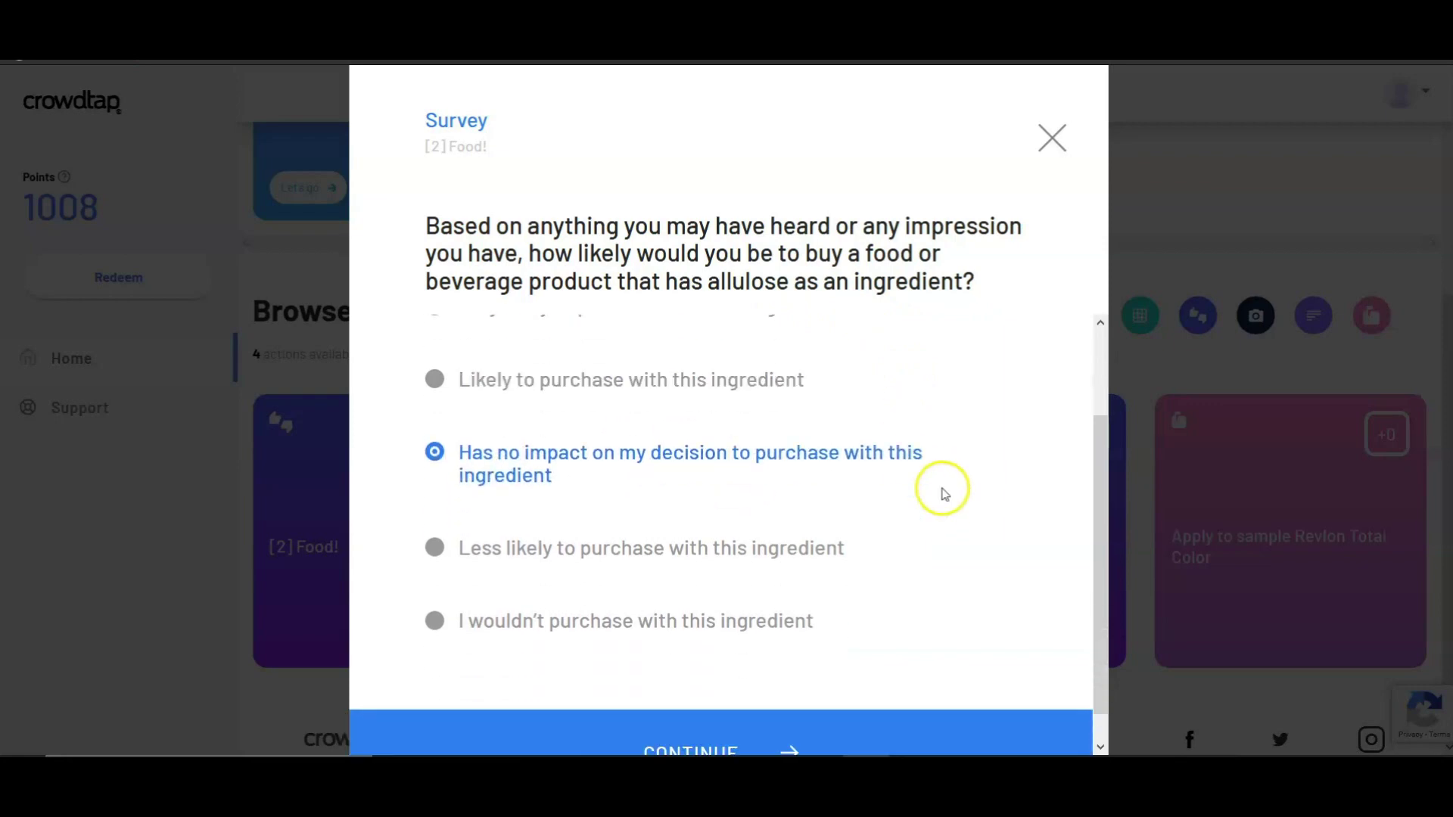
click(730, 714)
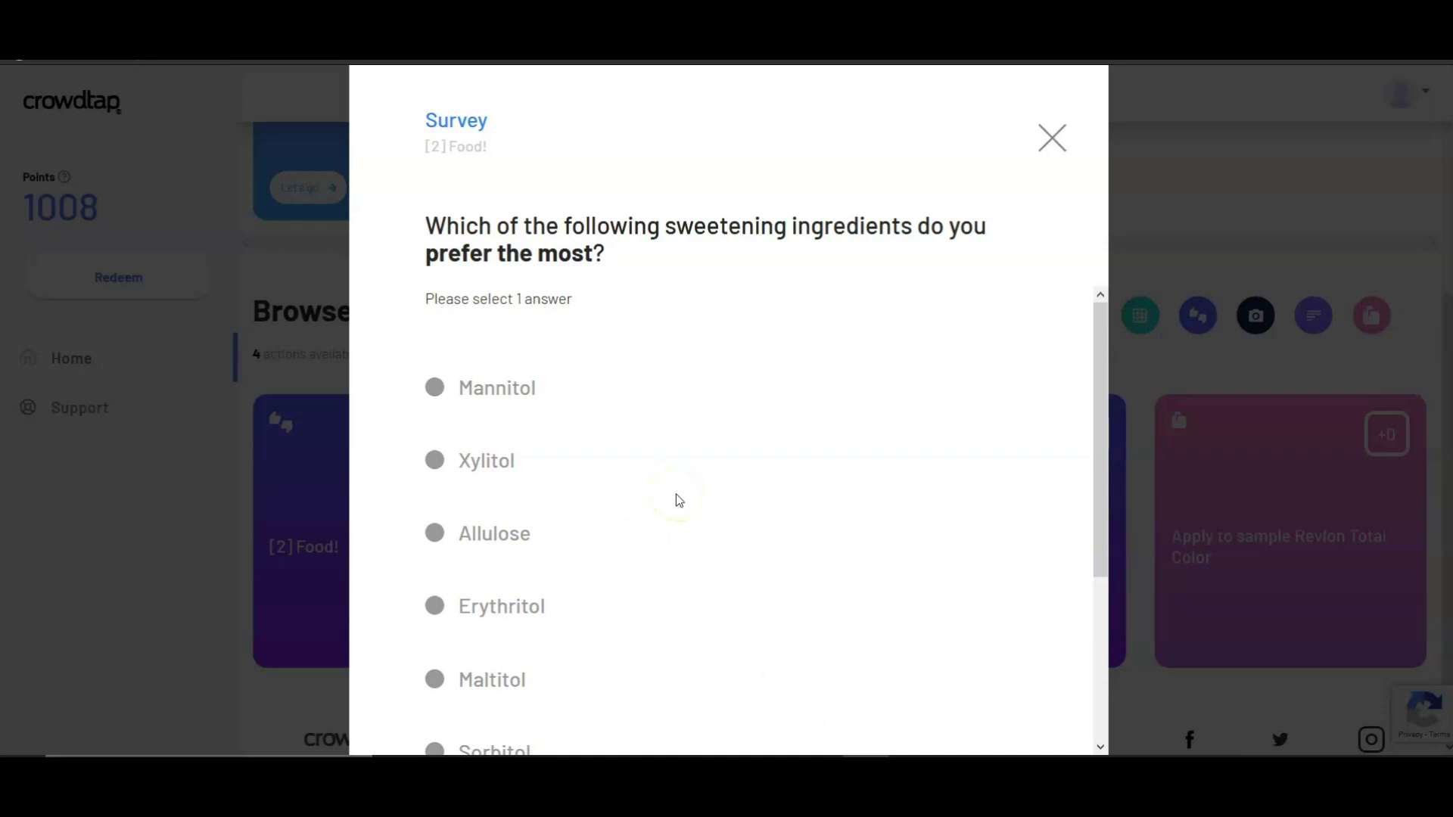
- Choose Erythritol as the most preferred sweetening ingredient and submit the final [2] Food! survey answer
scroll(679, 500, down, 3)
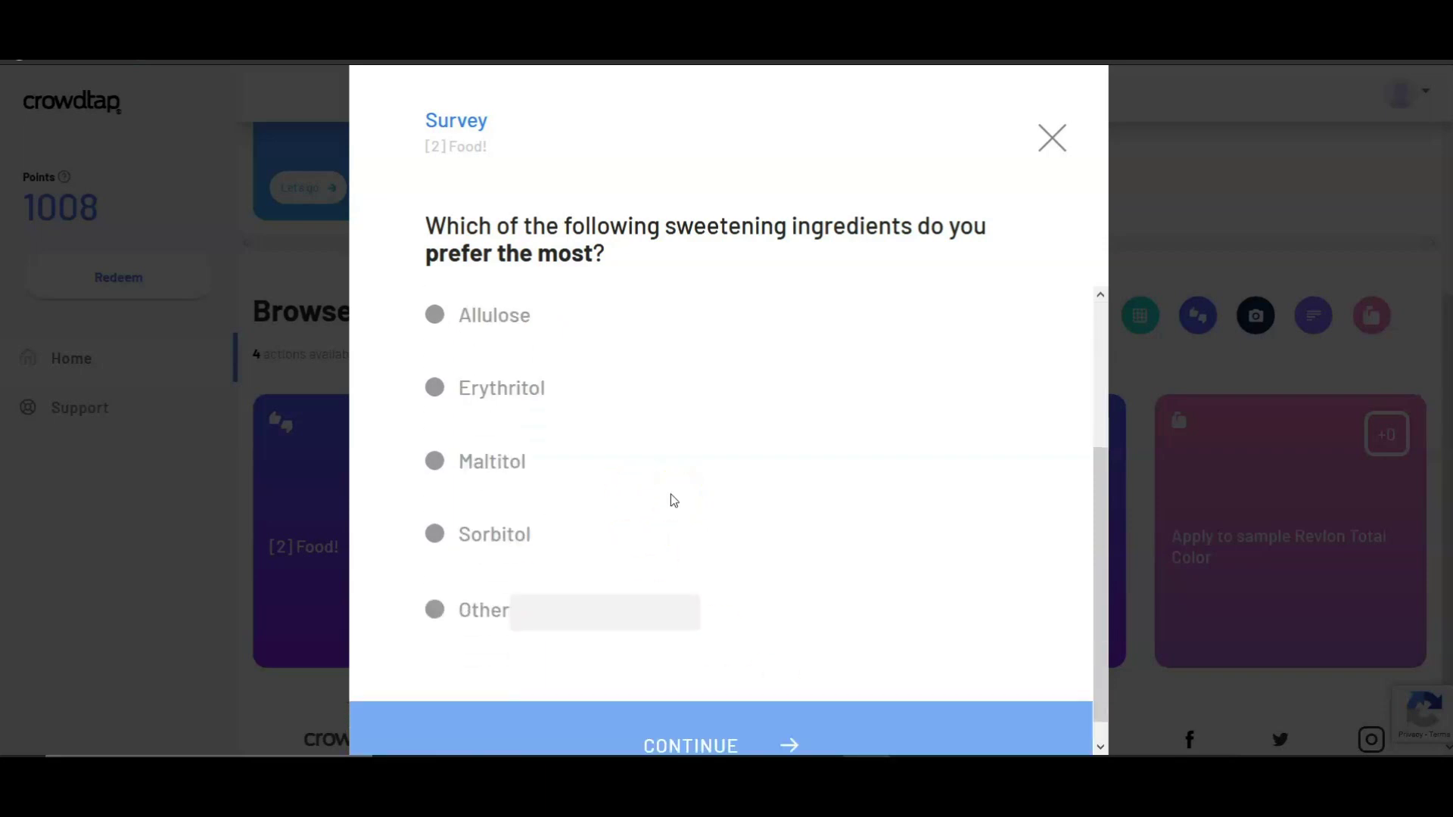
click(466, 387)
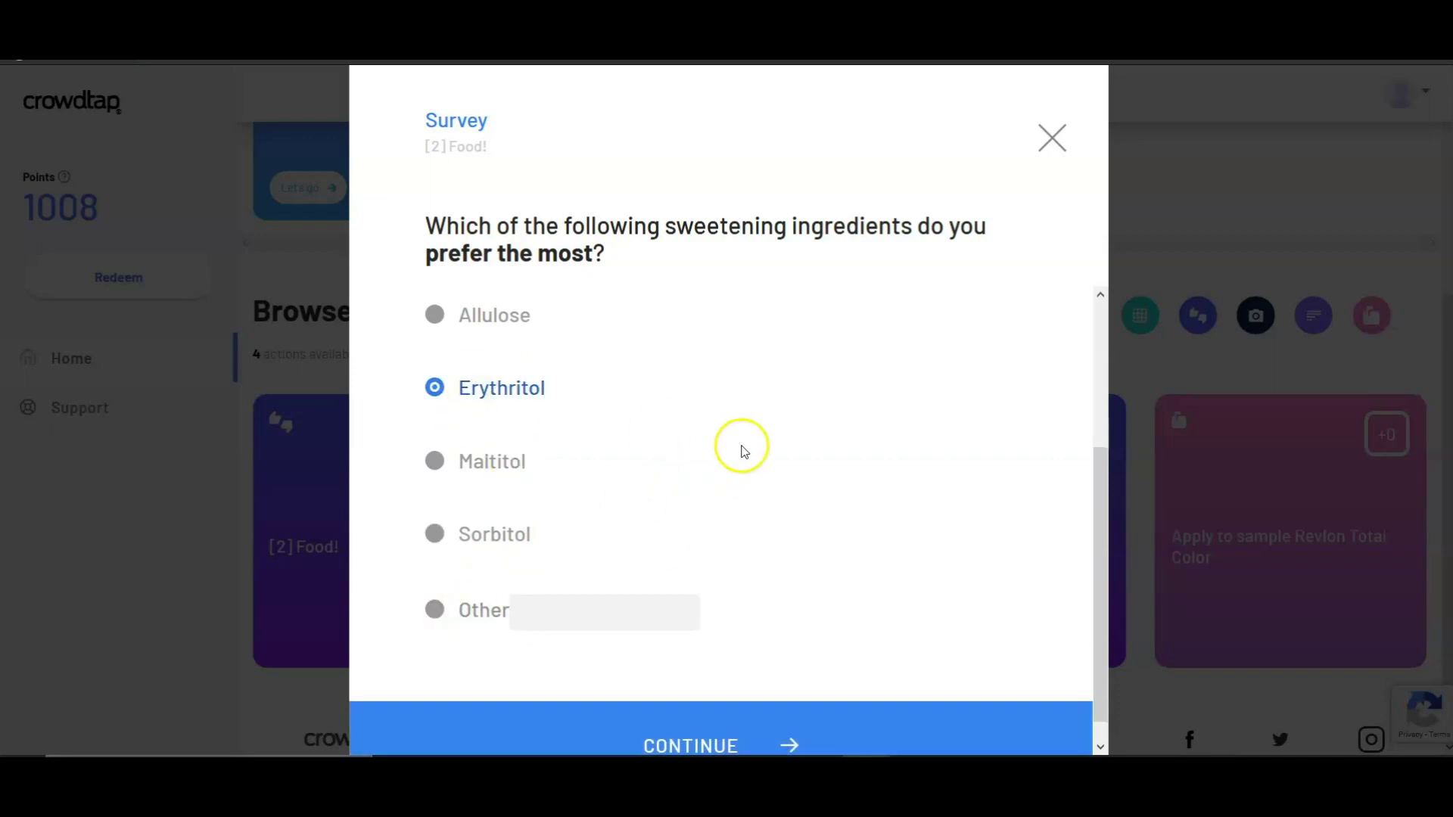
click(773, 705)
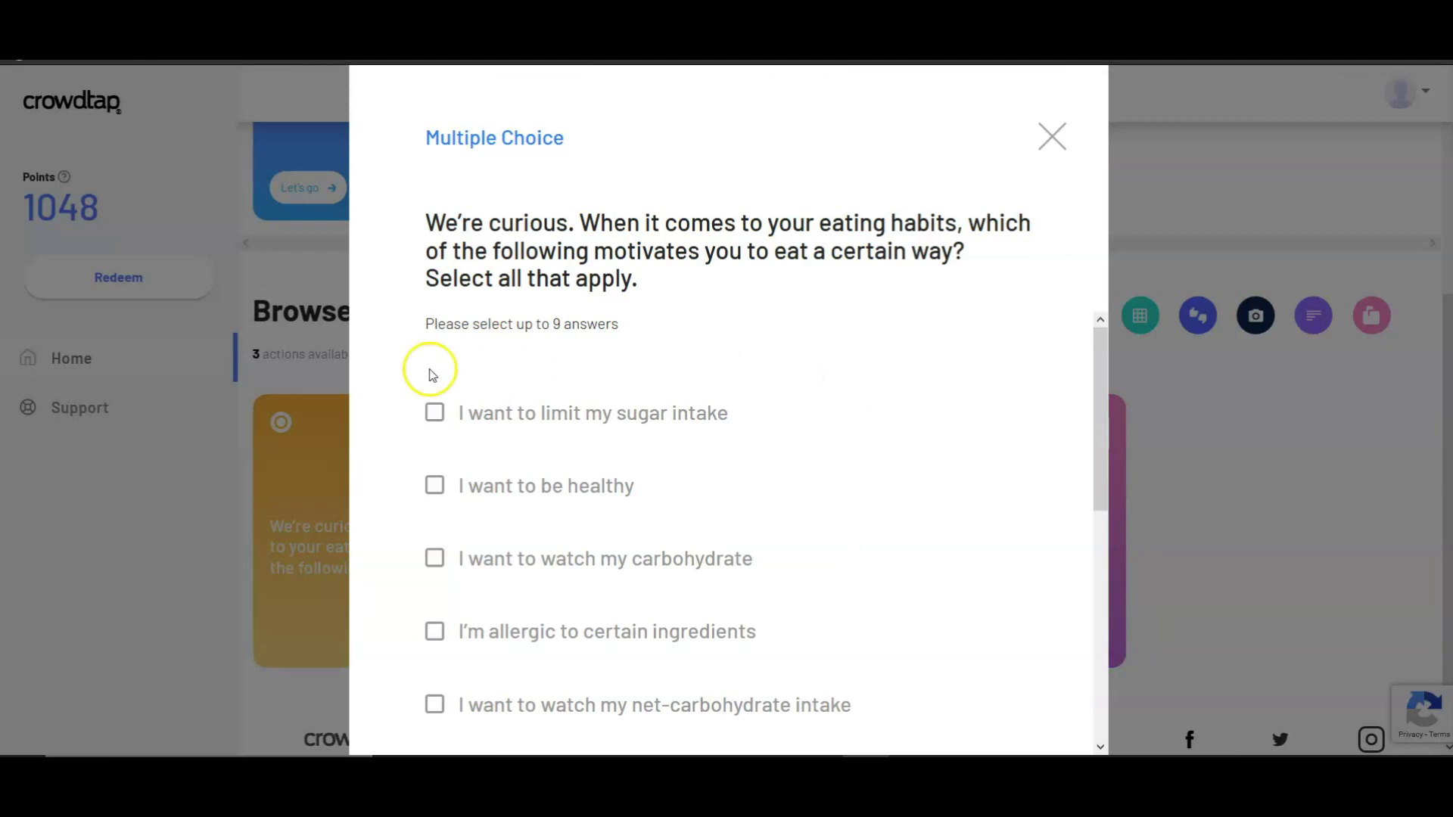
- Submit being healthy, watching carbohydrate and losing weight as the eating-habit motivations, and close the November New Product Market Assessment survey without starting it
click(552, 485)
click(593, 557)
scroll(877, 594, down, 5)
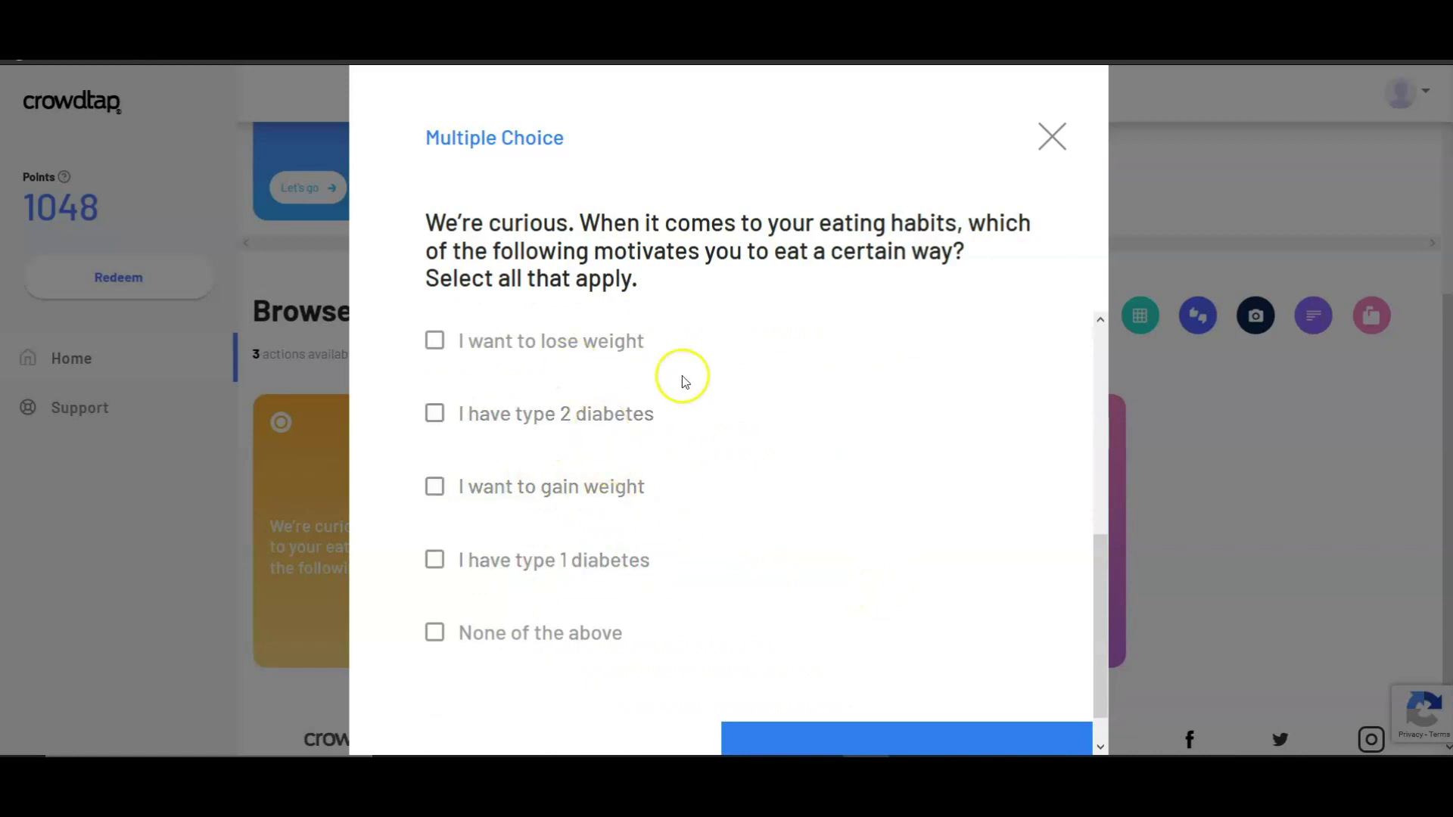
click(614, 340)
scroll(759, 416, down, 1)
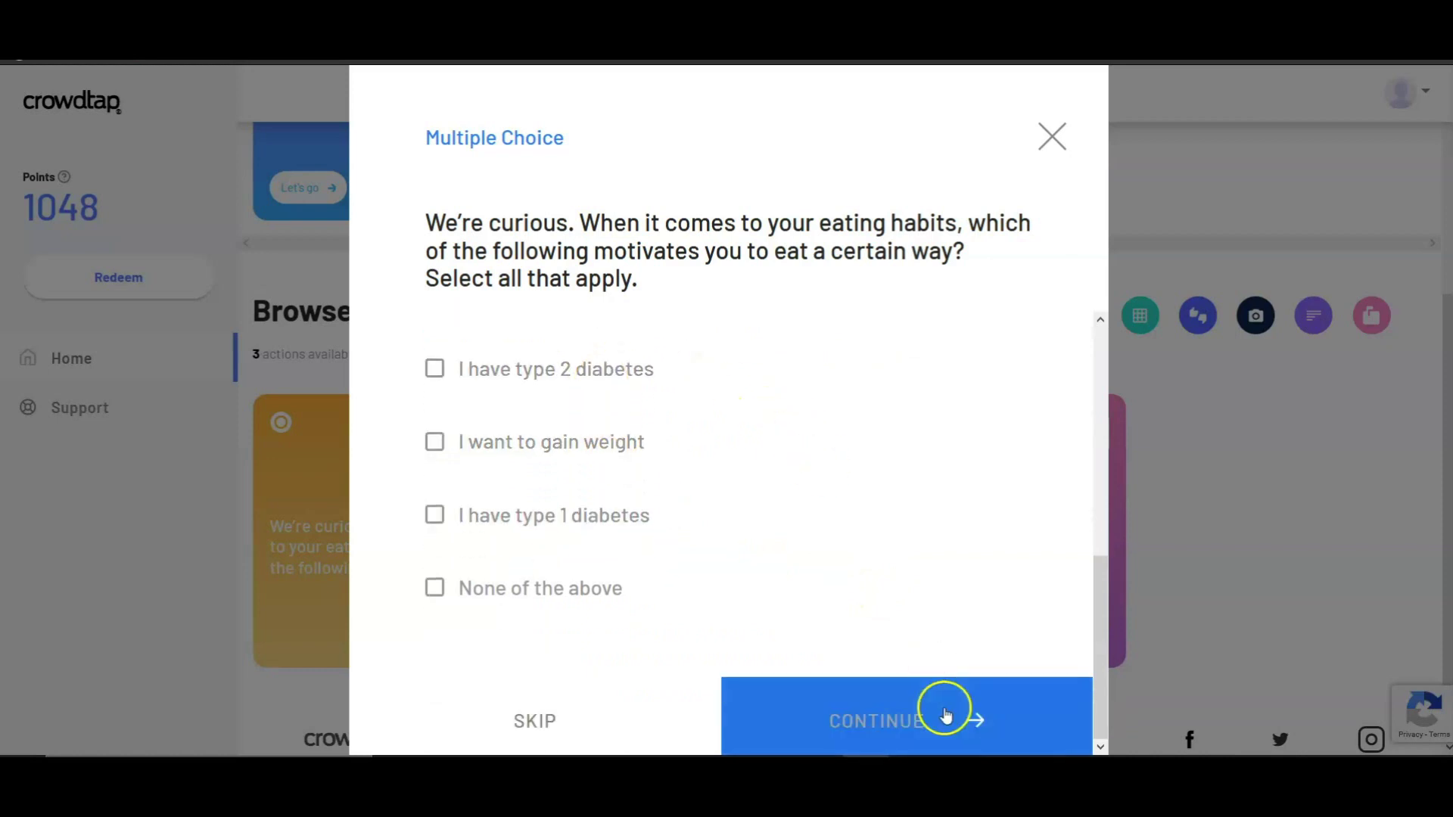
click(942, 706)
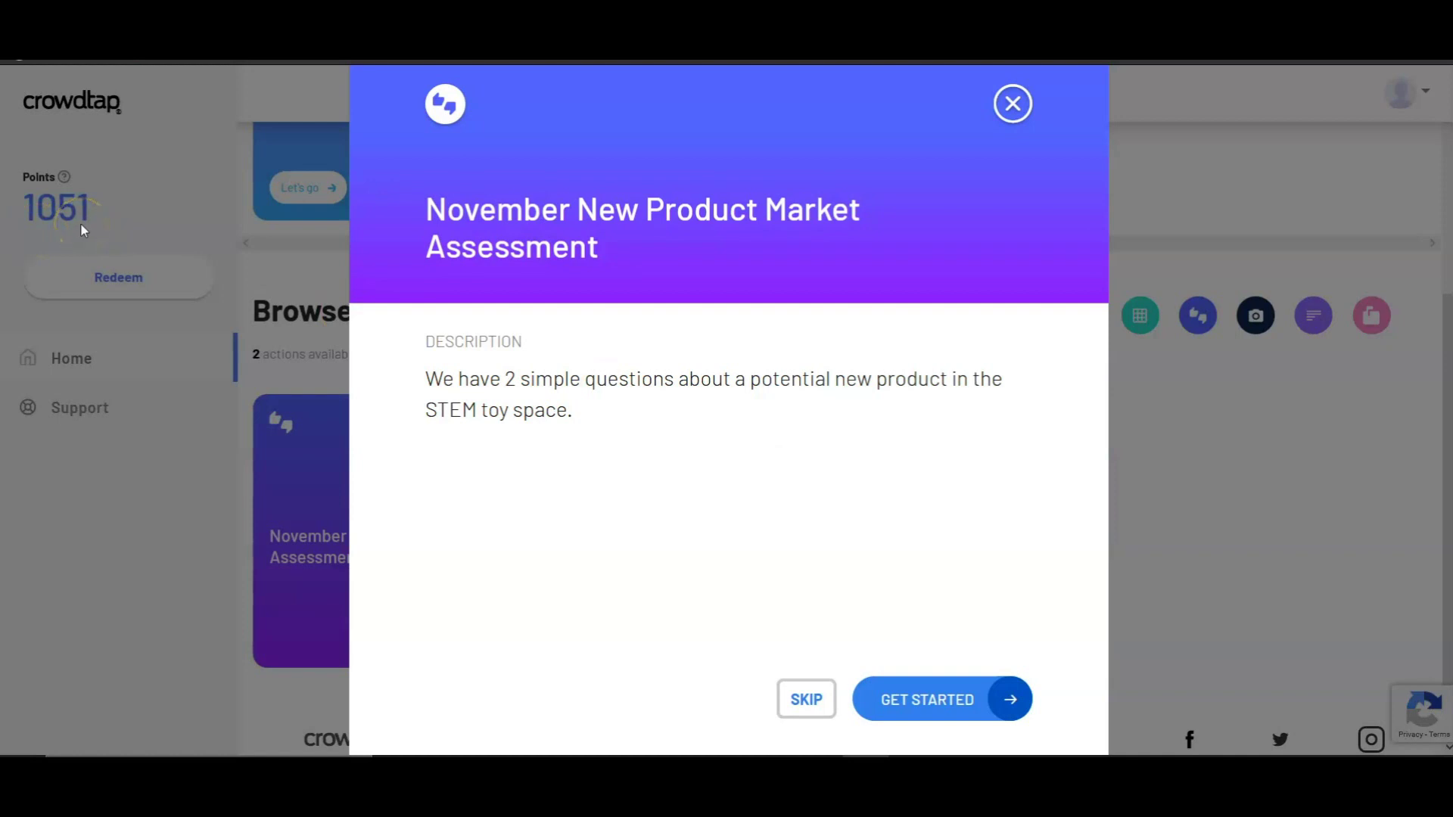
click(1012, 103)
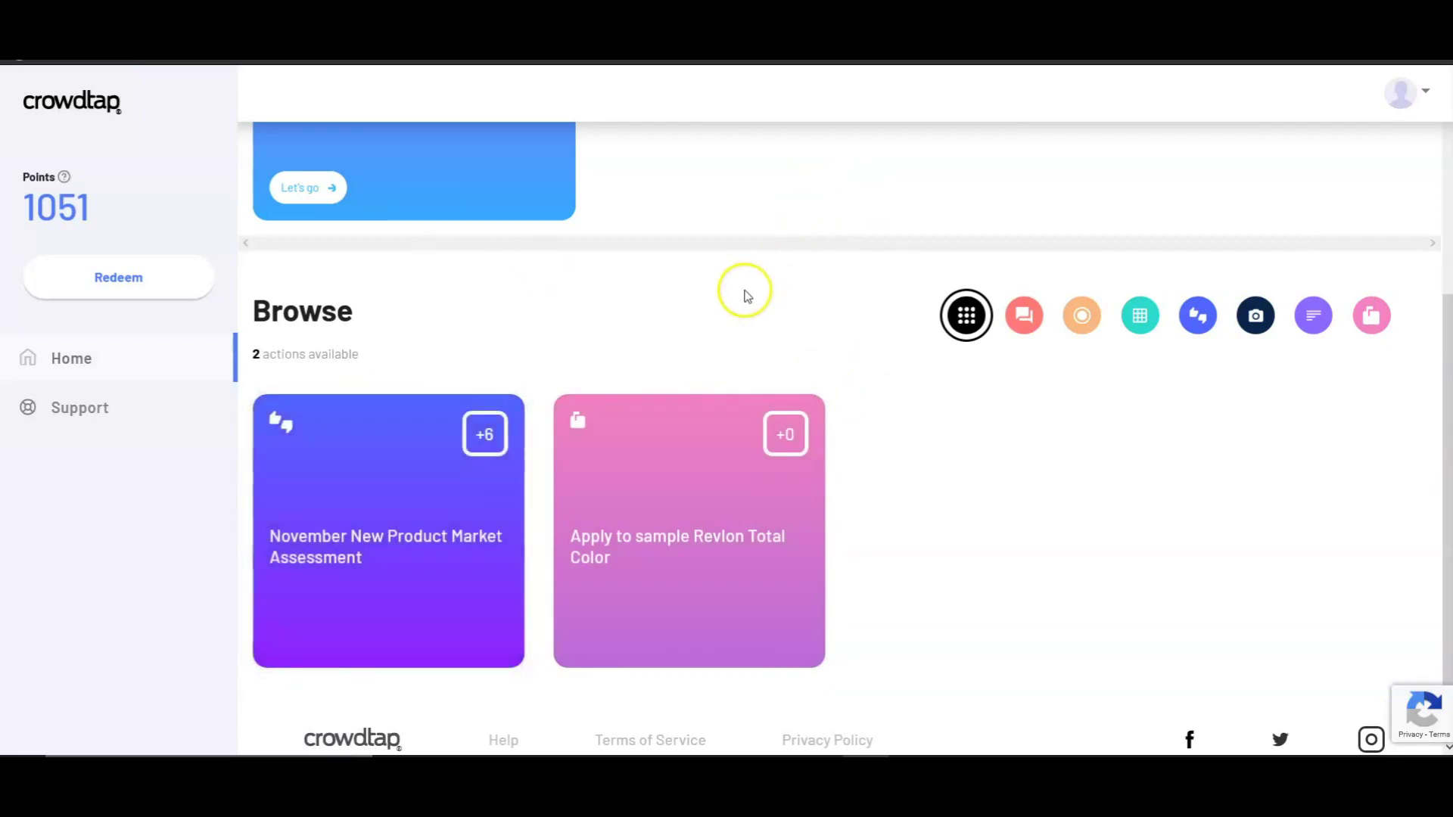
scroll(747, 295, up, 5)
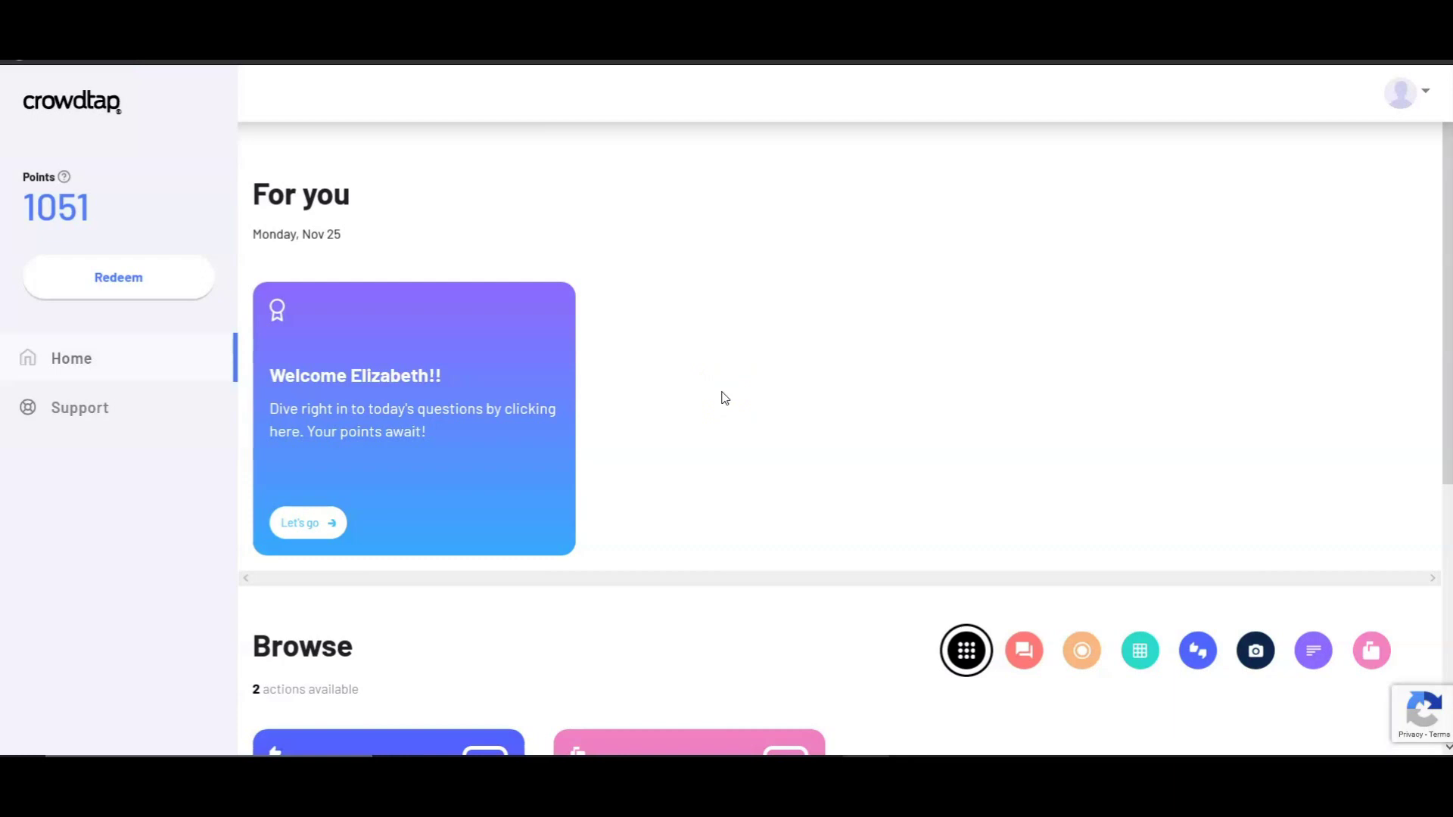
- Choose the $5 Amazon.com Gift Card for 1000 points from the rewards and proceed to its order page
click(119, 278)
drag(21, 200, 137, 213)
click(137, 213)
click(152, 261)
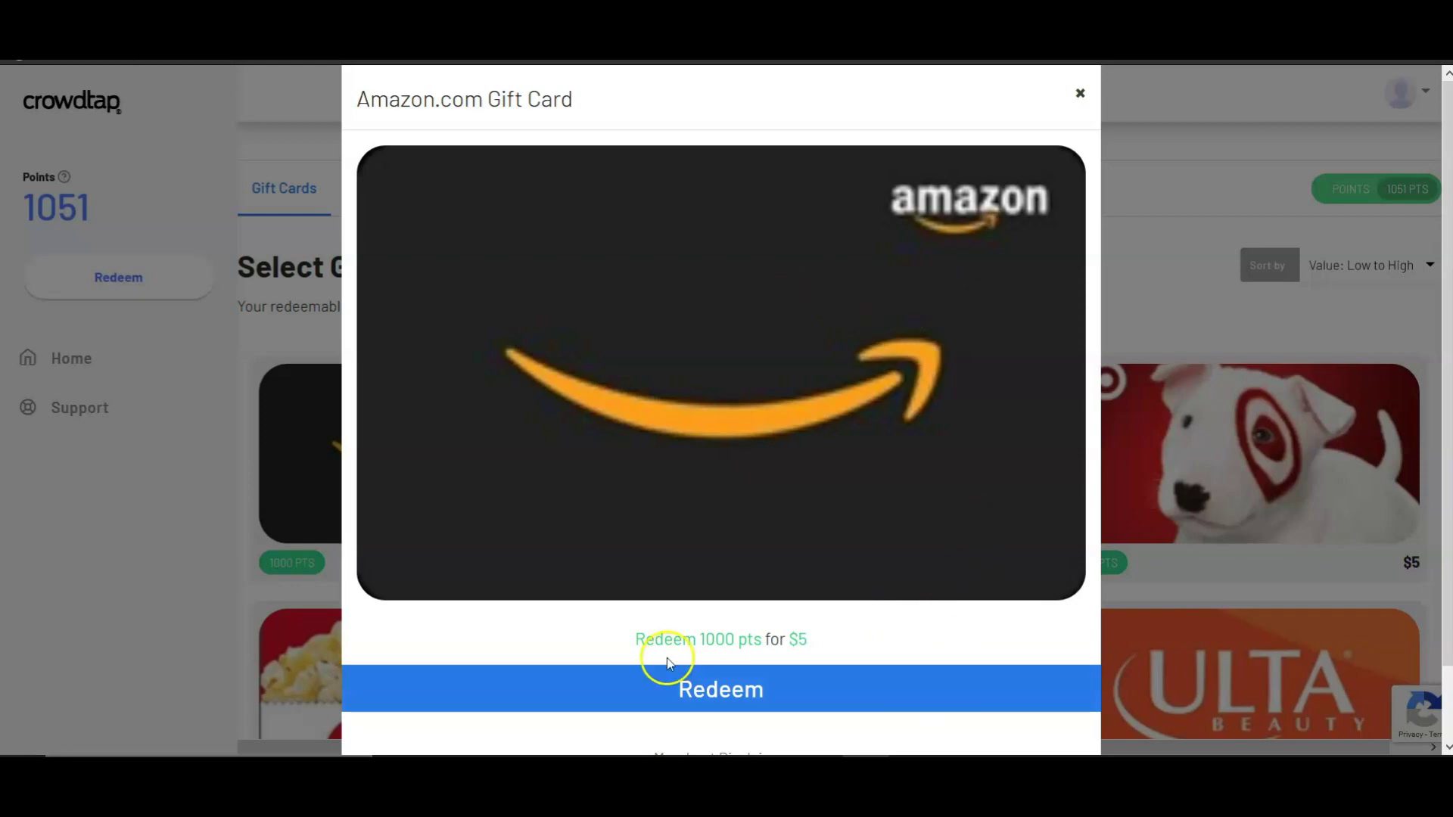
click(749, 700)
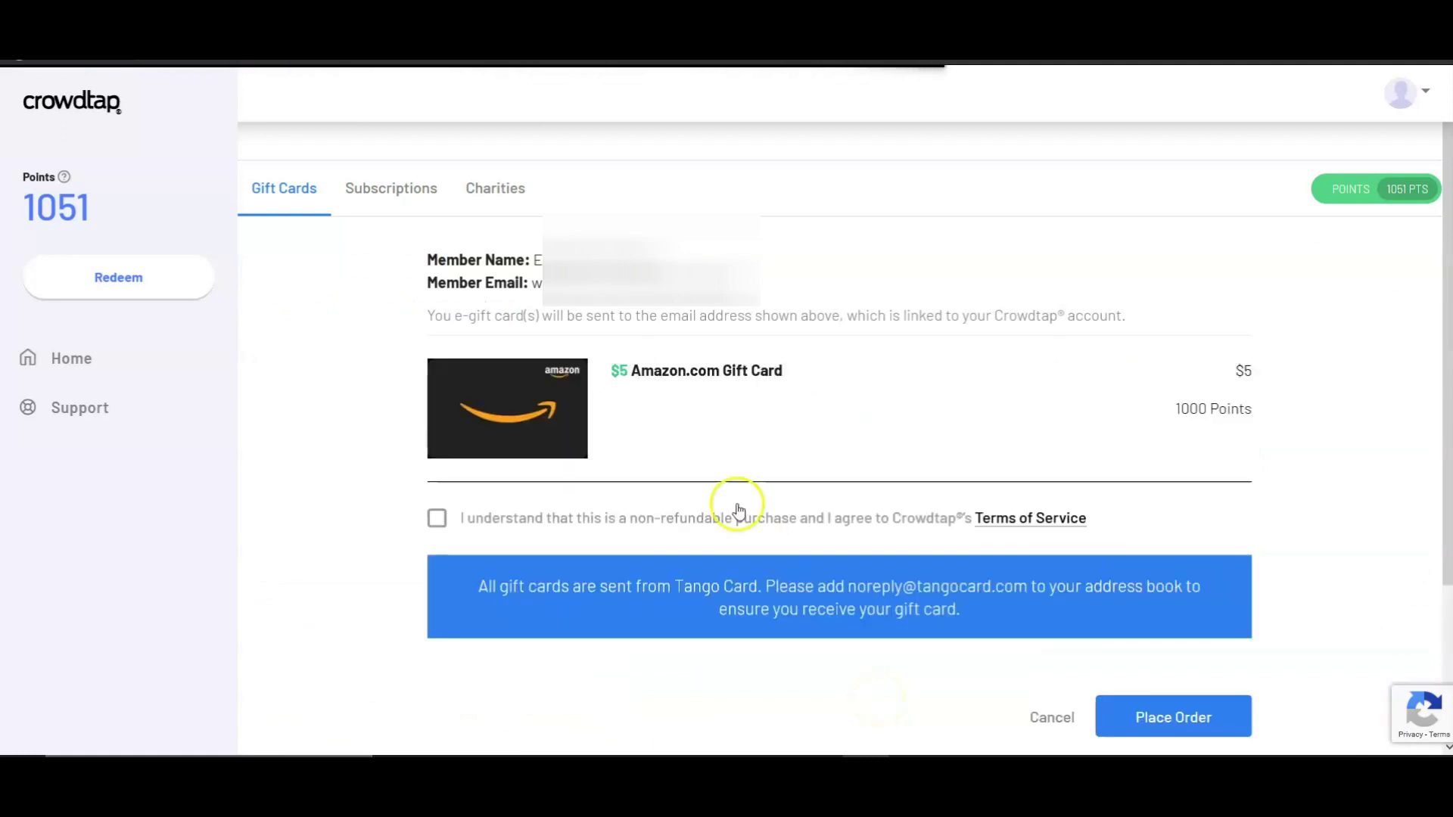
- Accept the non-refundable purchase terms, place the gift card order and return to the home page
click(437, 518)
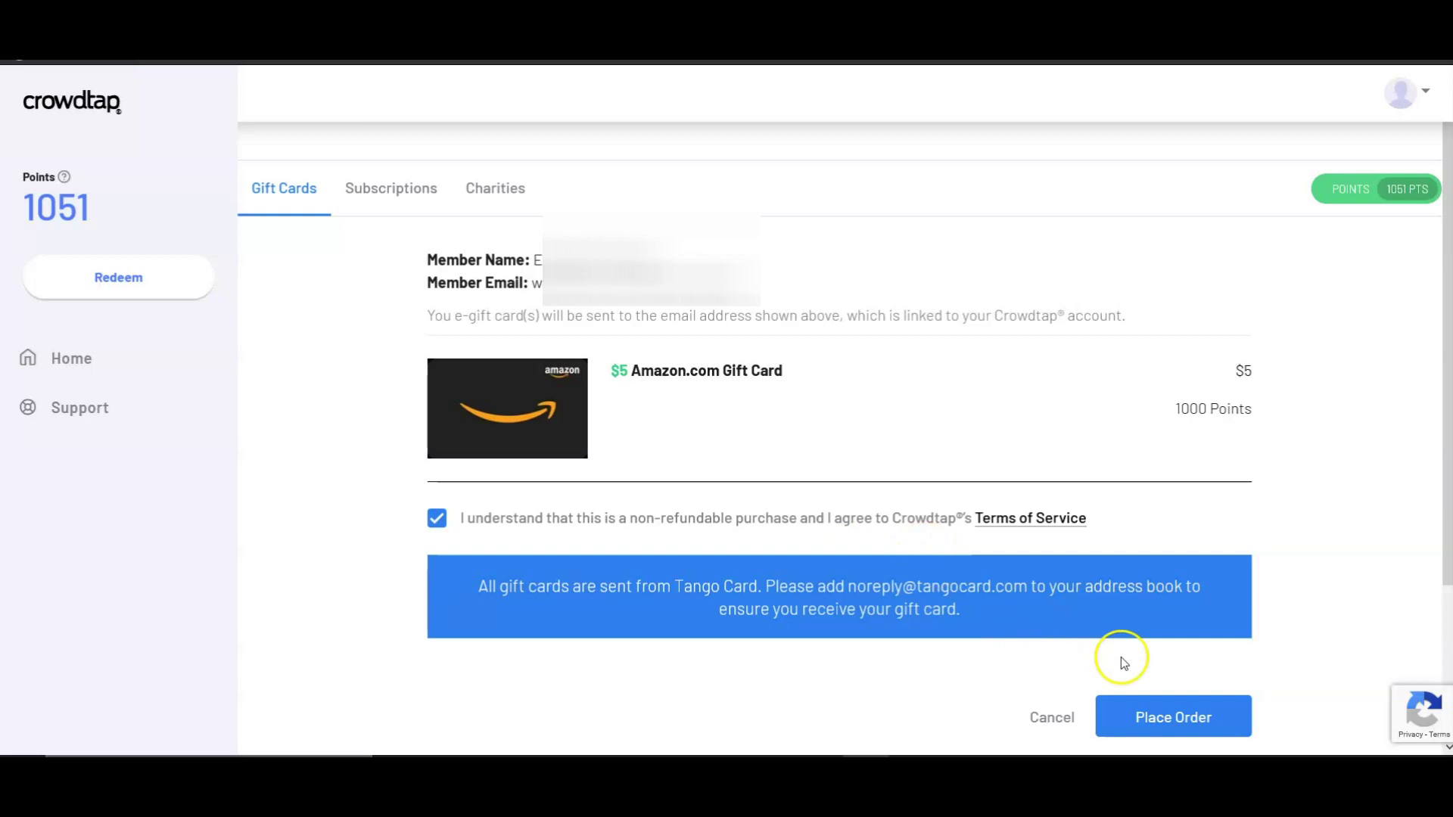
click(1189, 716)
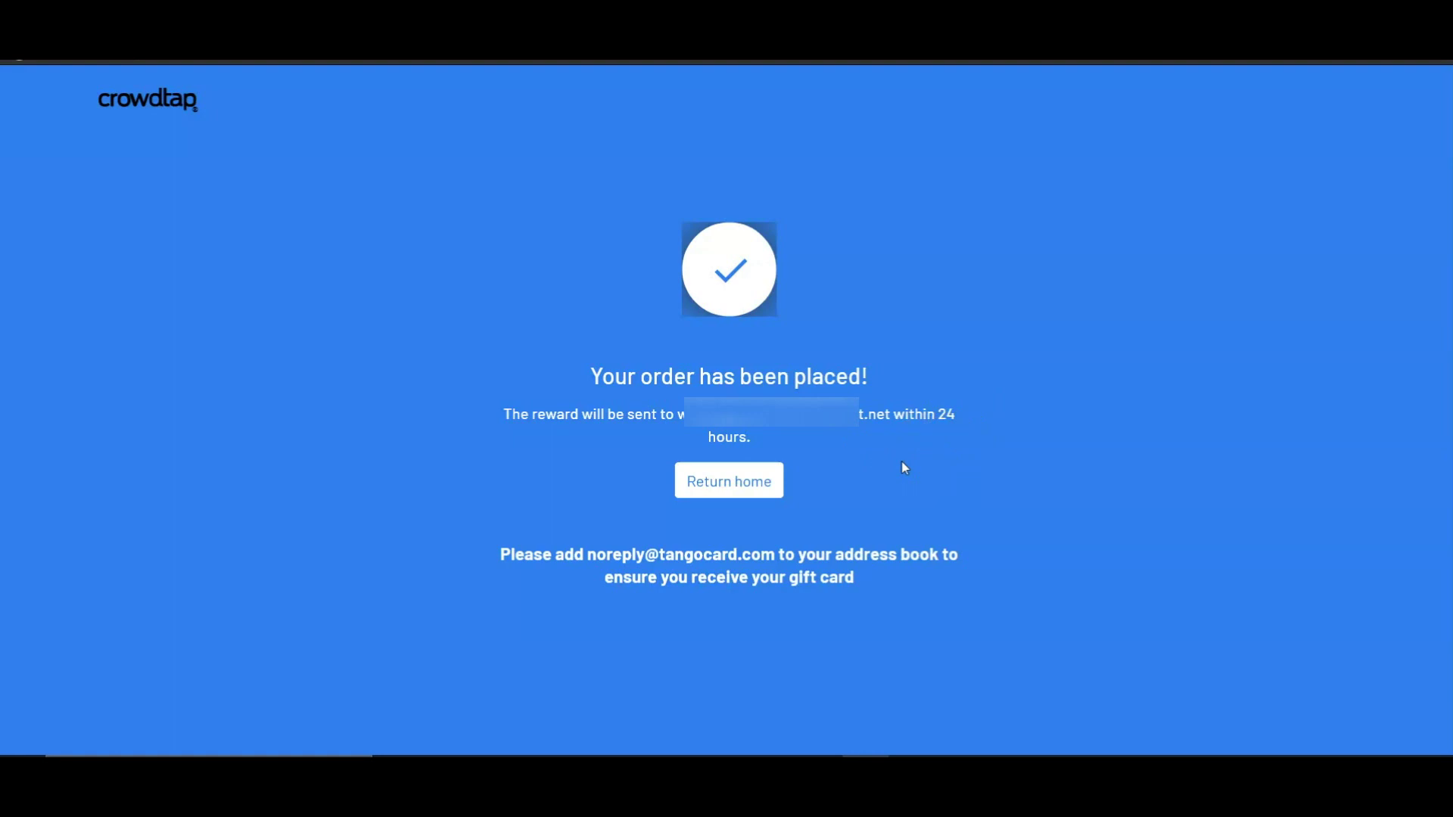
click(681, 481)
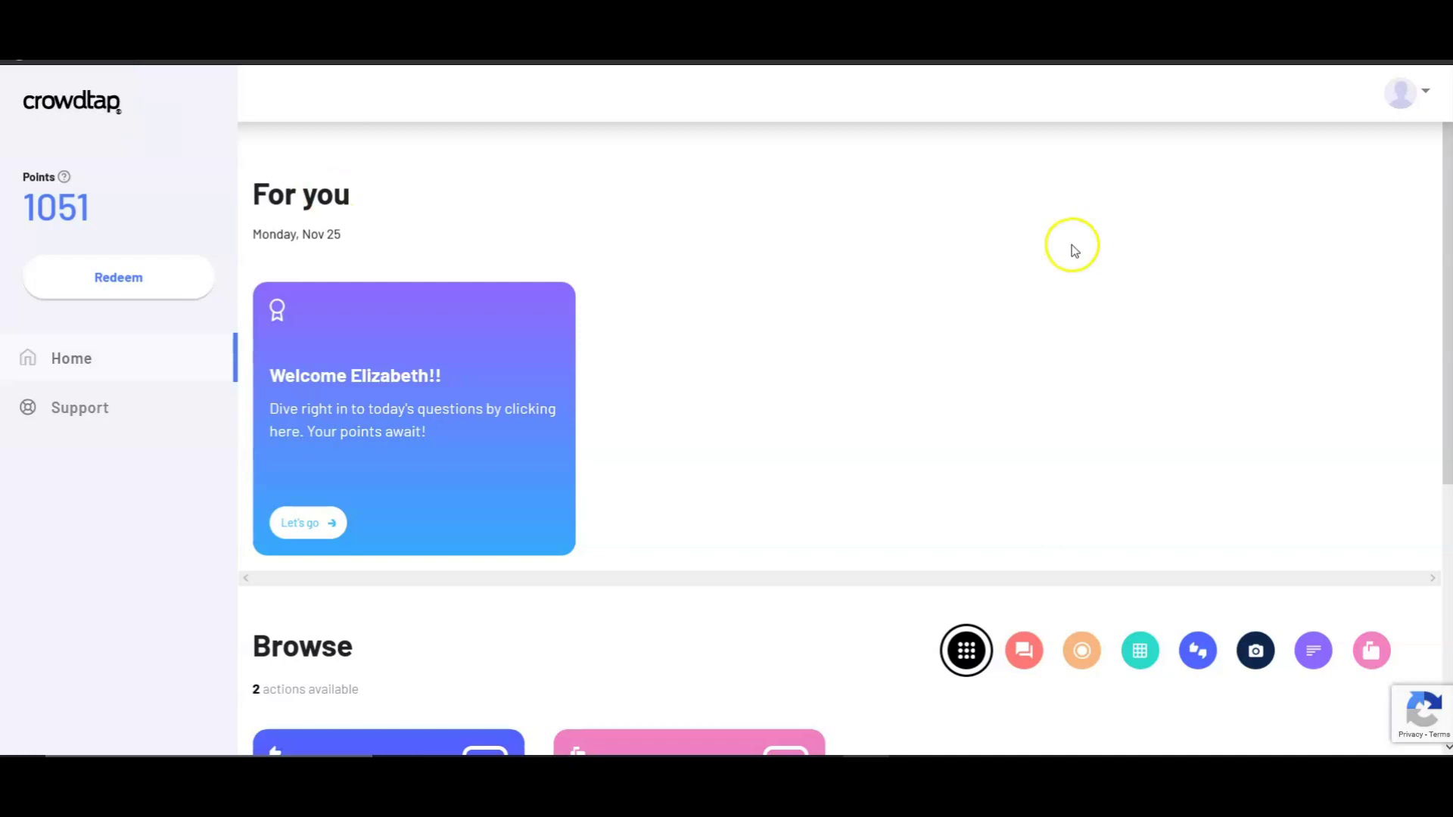
scroll(984, 307, down, 5)
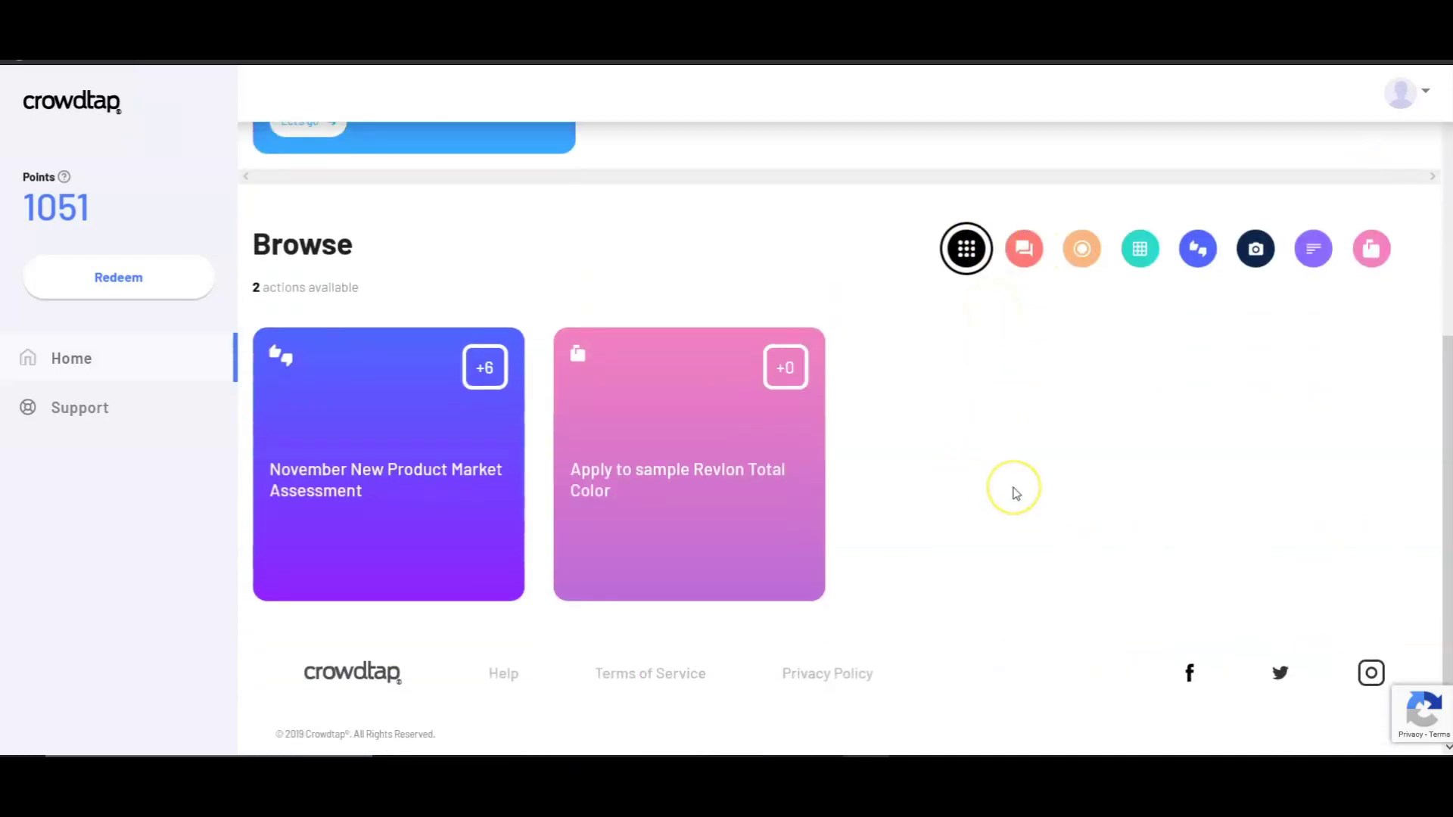
scroll(1011, 490, up, 5)
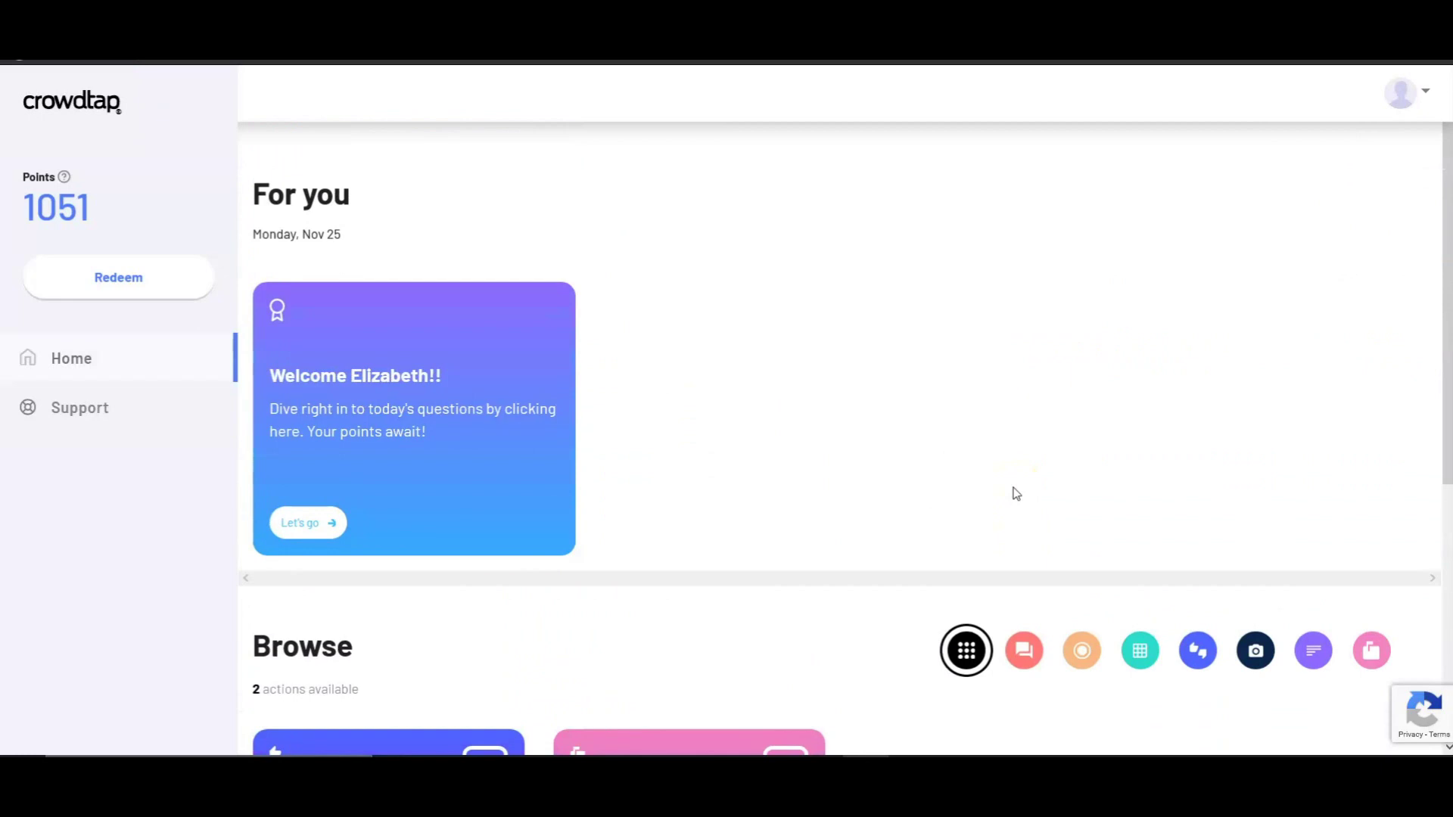
click(959, 392)
click(945, 392)
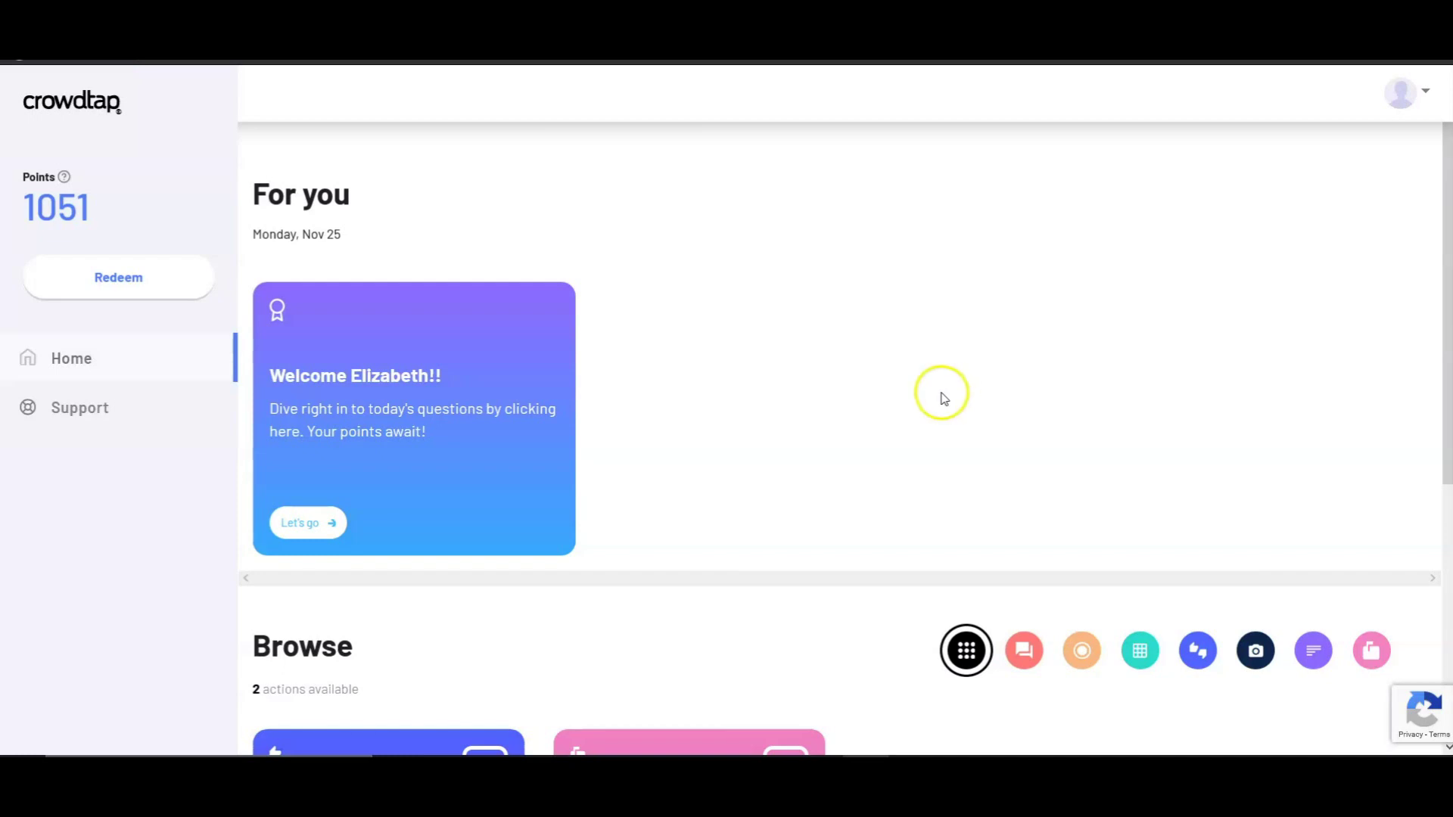